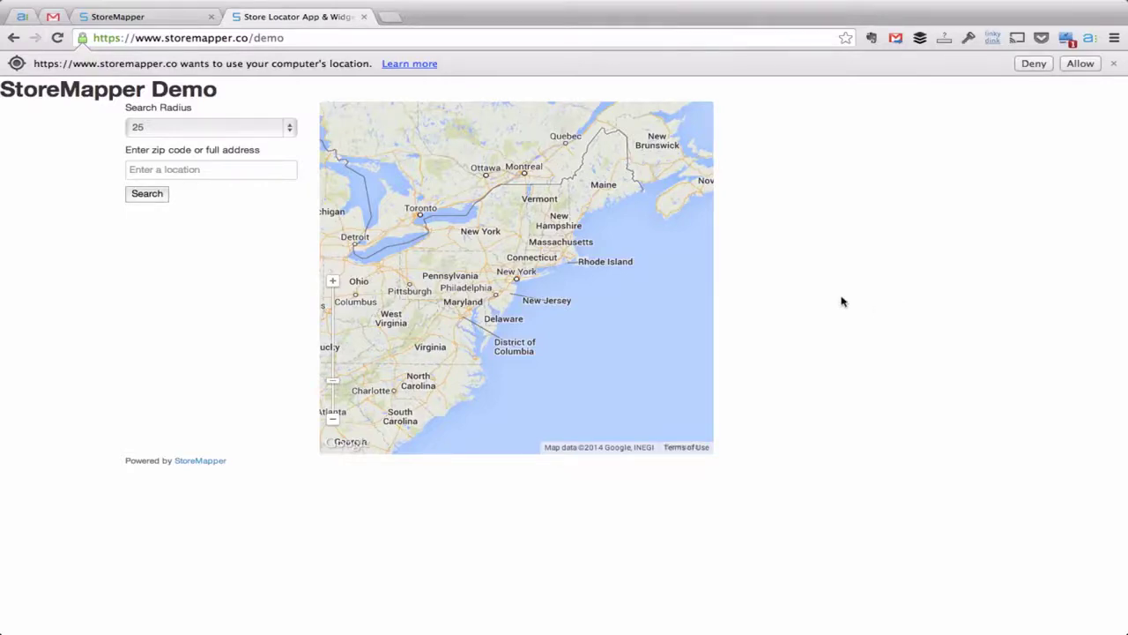
- Return to the store database and open the StoreMapper account settings page
key(ctrl+shift+Tab)
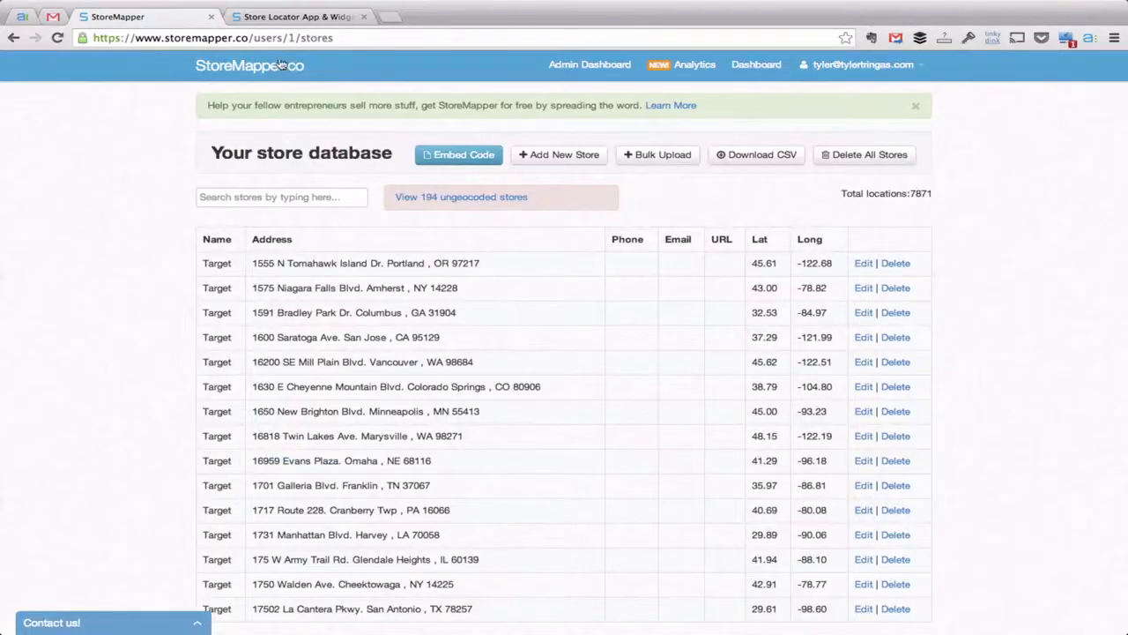
click(870, 64)
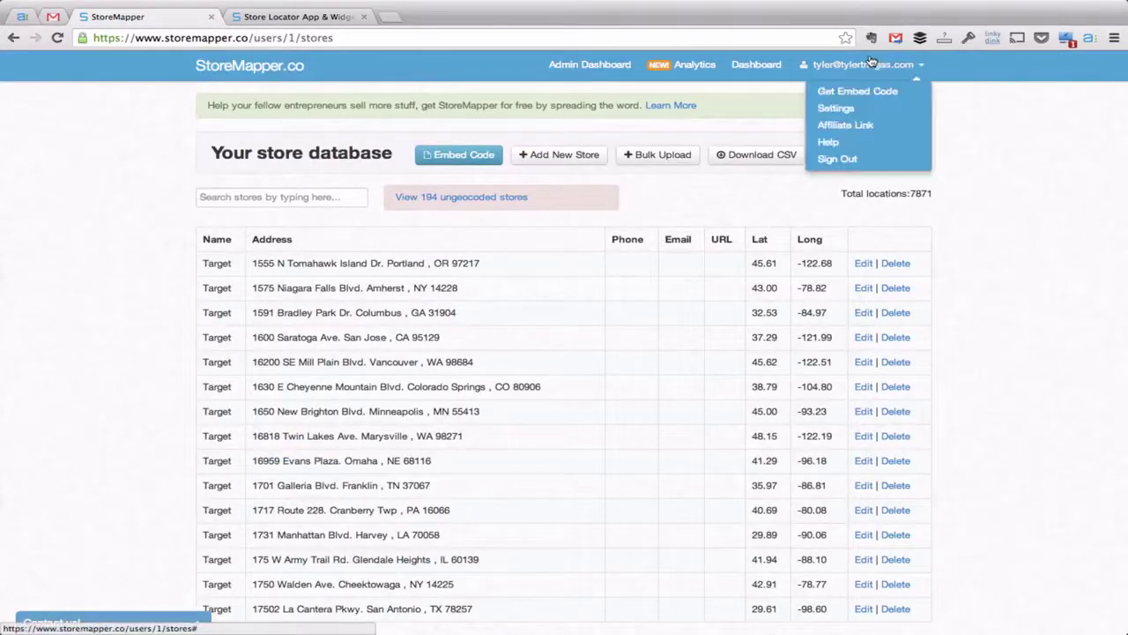
click(863, 107)
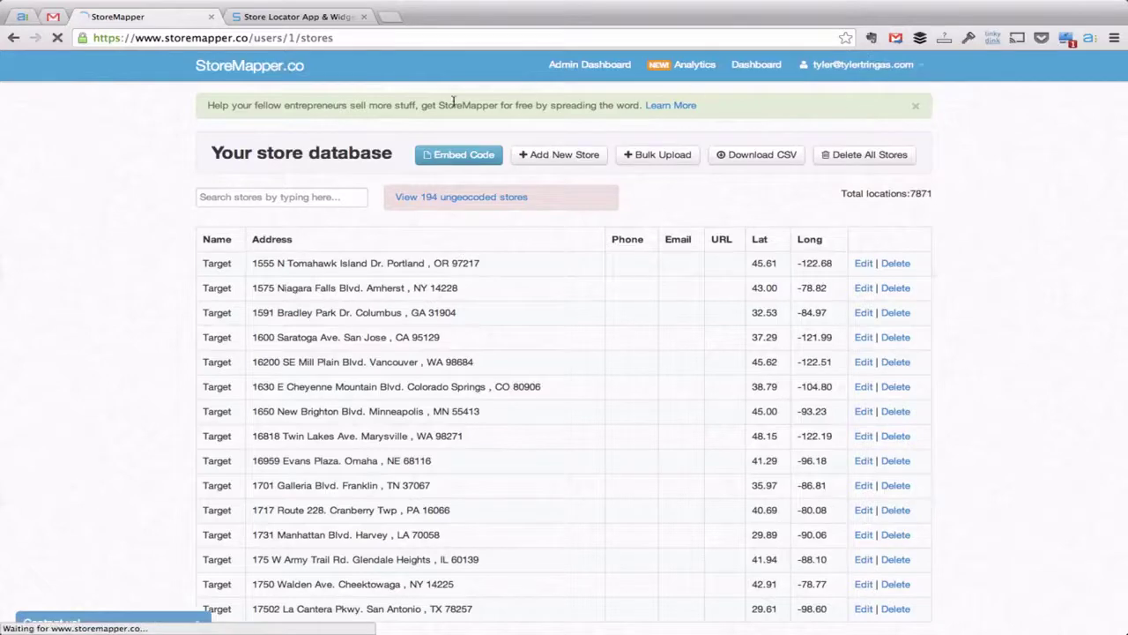
scroll(150, 254, down, 10)
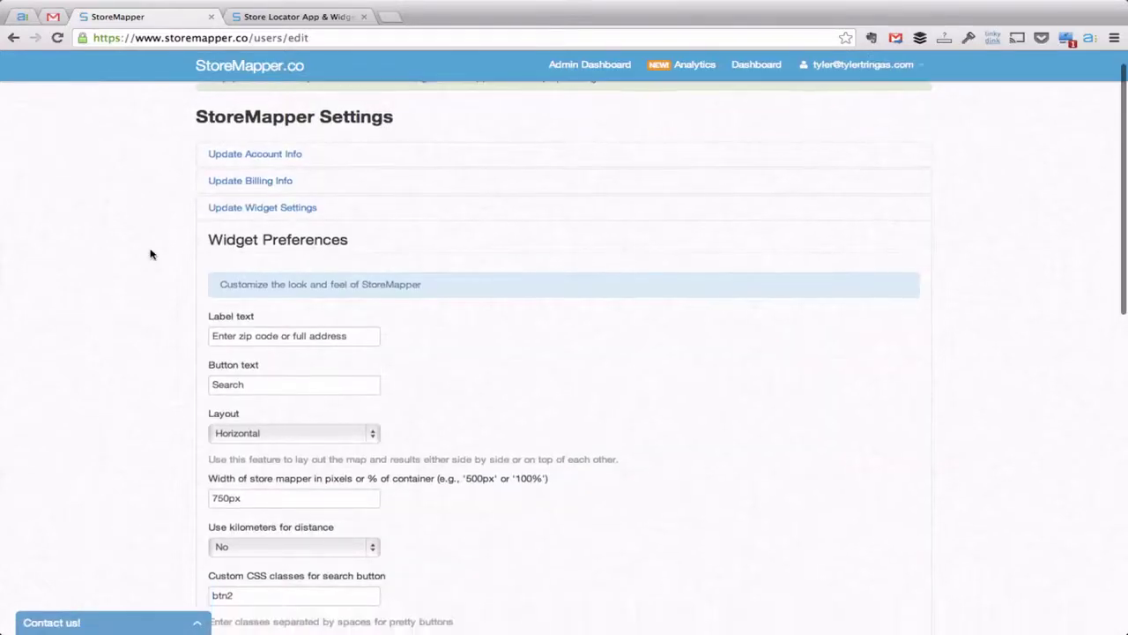
scroll(150, 254, up, 10)
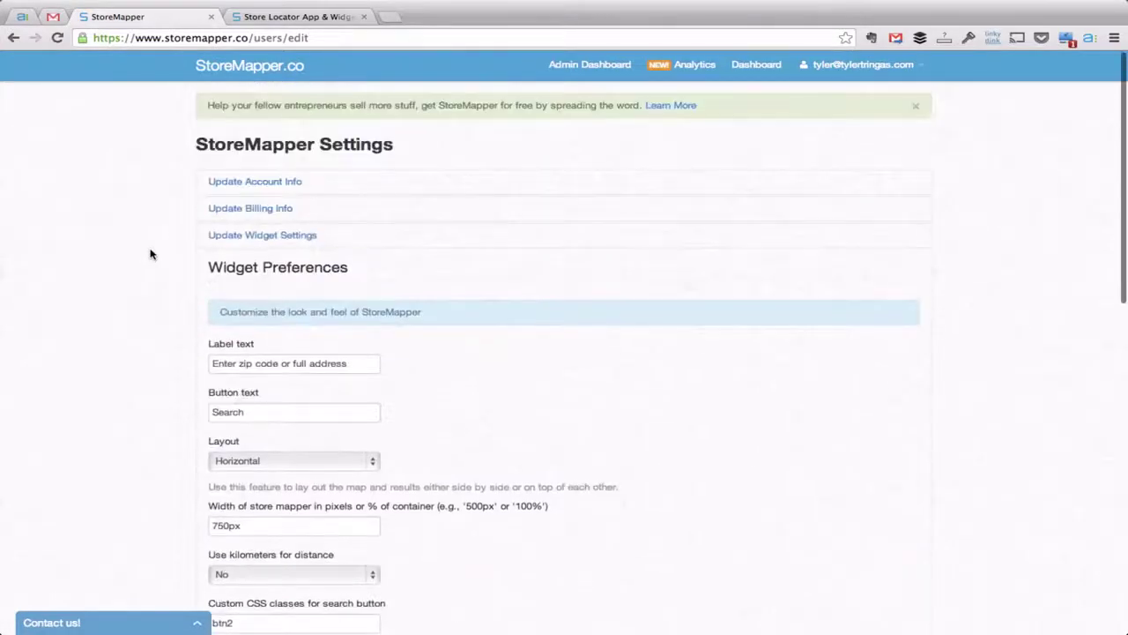
- Collapse the widget settings section and look through the account info and billing info sections
click(227, 240)
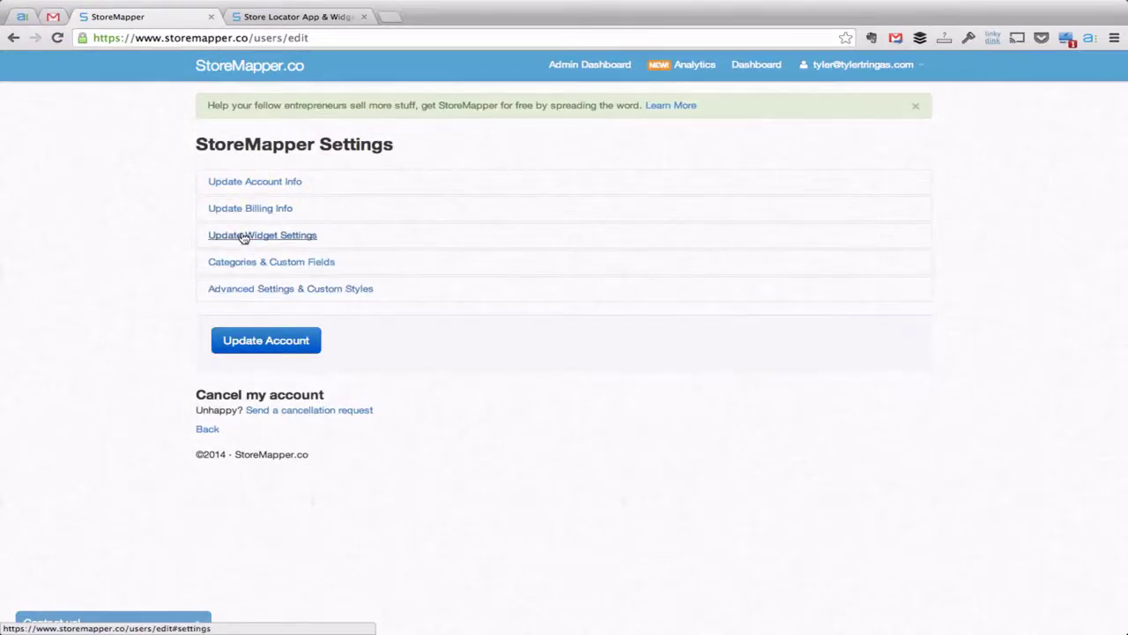
click(265, 184)
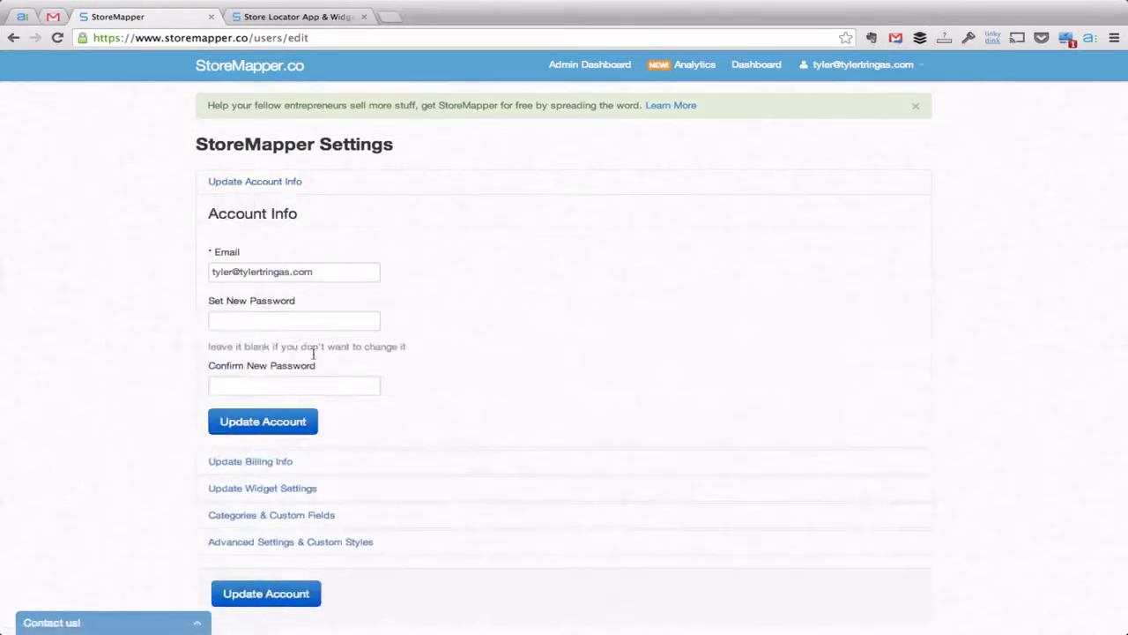
click(284, 185)
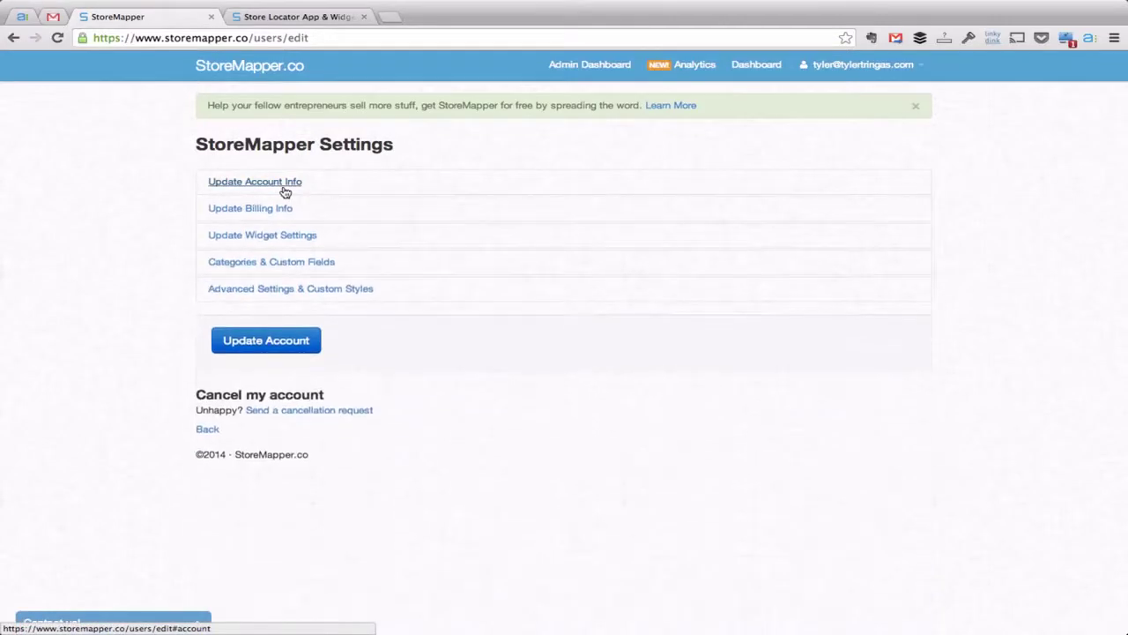
click(281, 207)
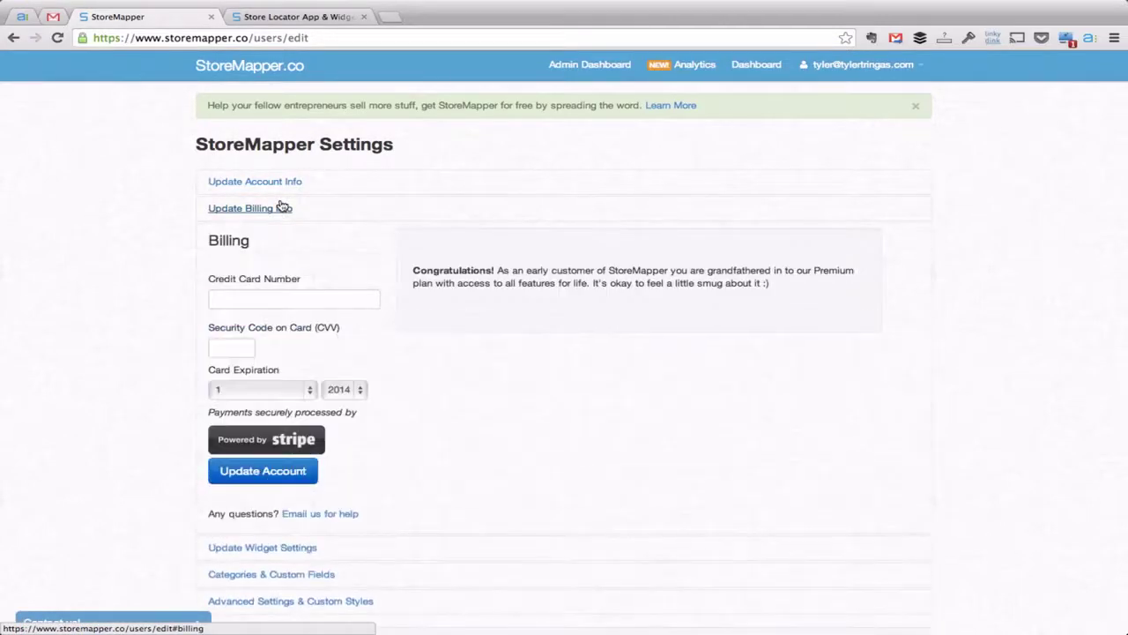
click(281, 207)
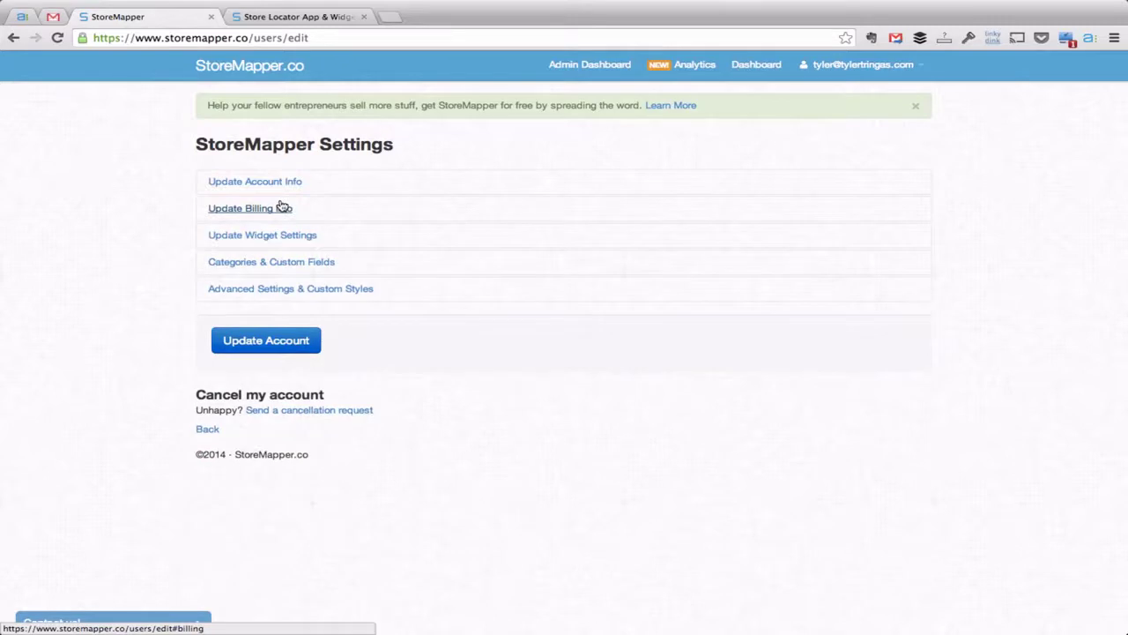
- In the widget settings, set the button text to "Find Us", update the account, and check the demo page
click(282, 232)
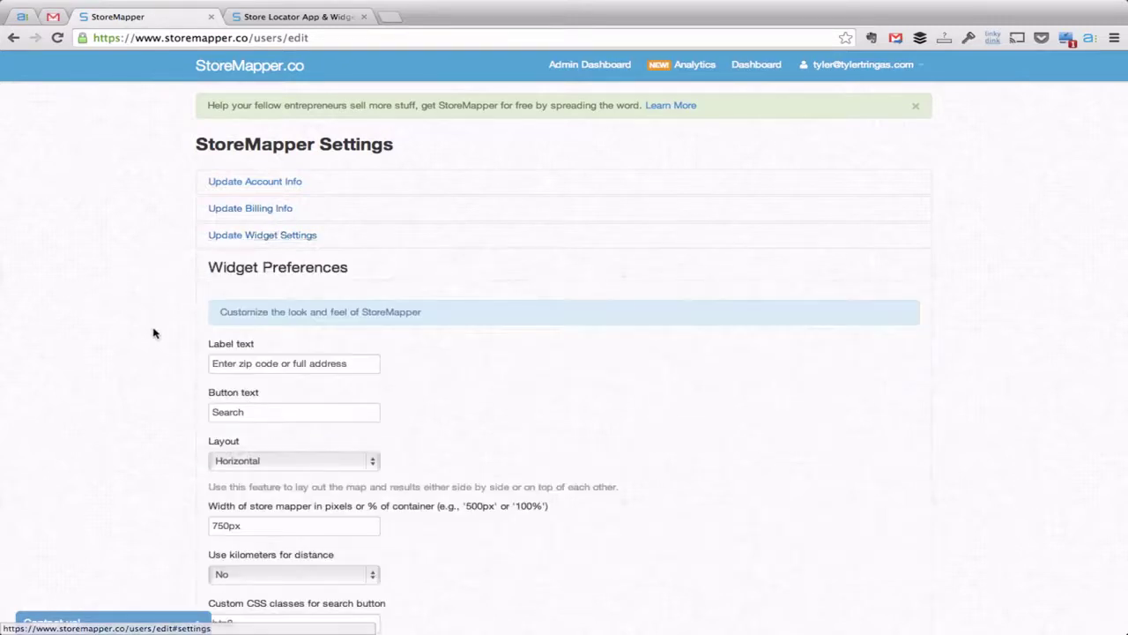
scroll(153, 334, down, 2)
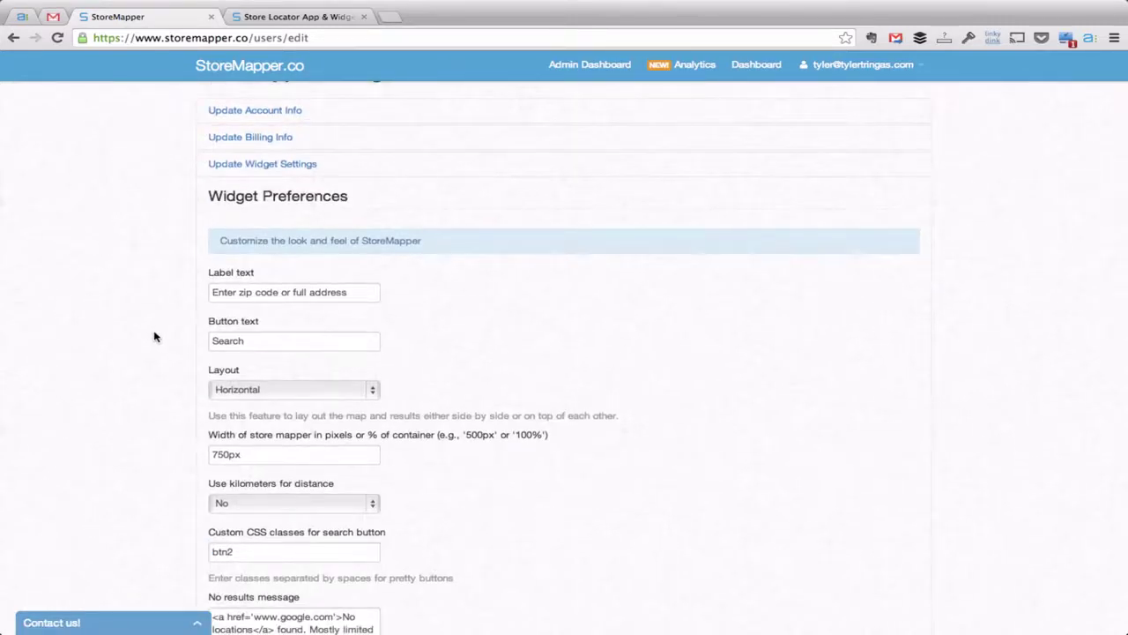
scroll(154, 336, down, 2)
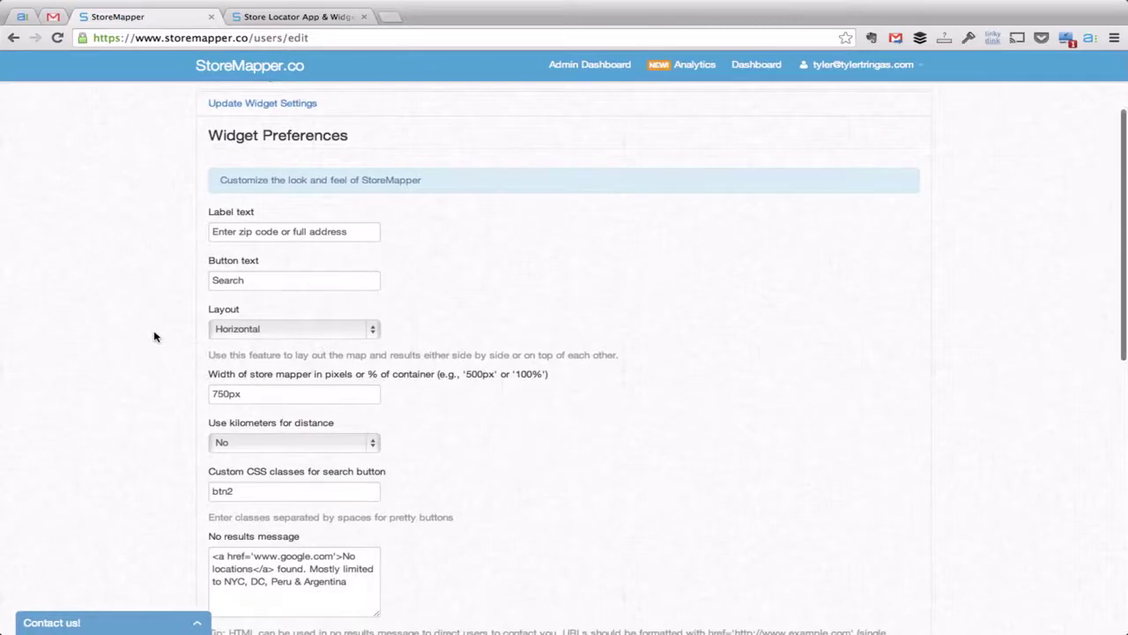
scroll(495, 354, down, 2)
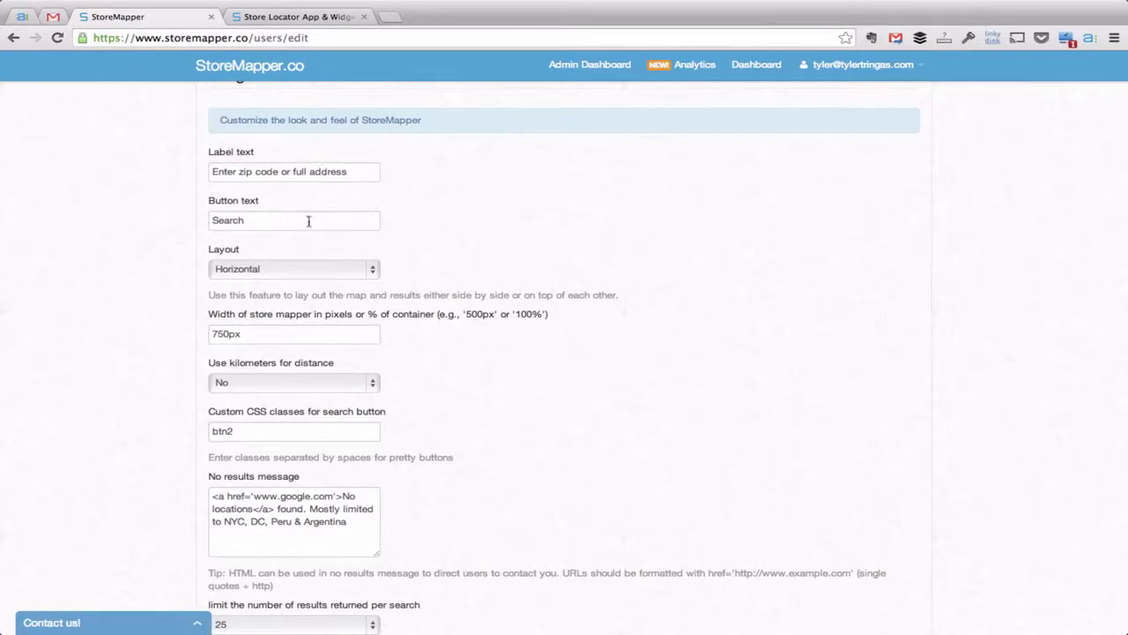
key(ctrl+Tab)
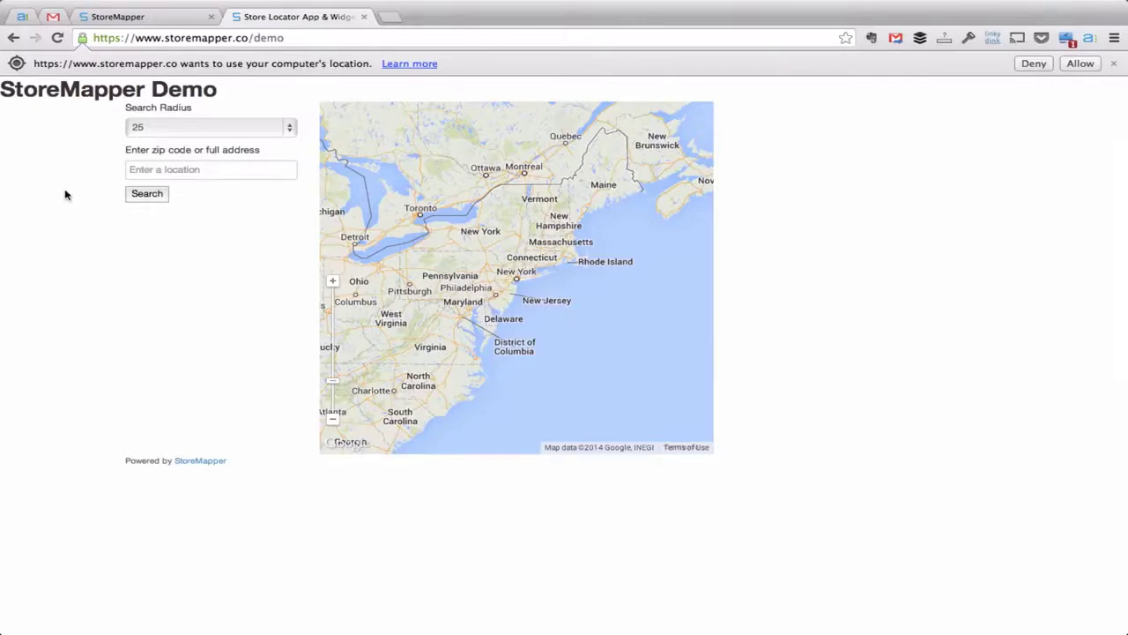
key(ctrl+shift+Tab)
scroll(443, 272, down, 10)
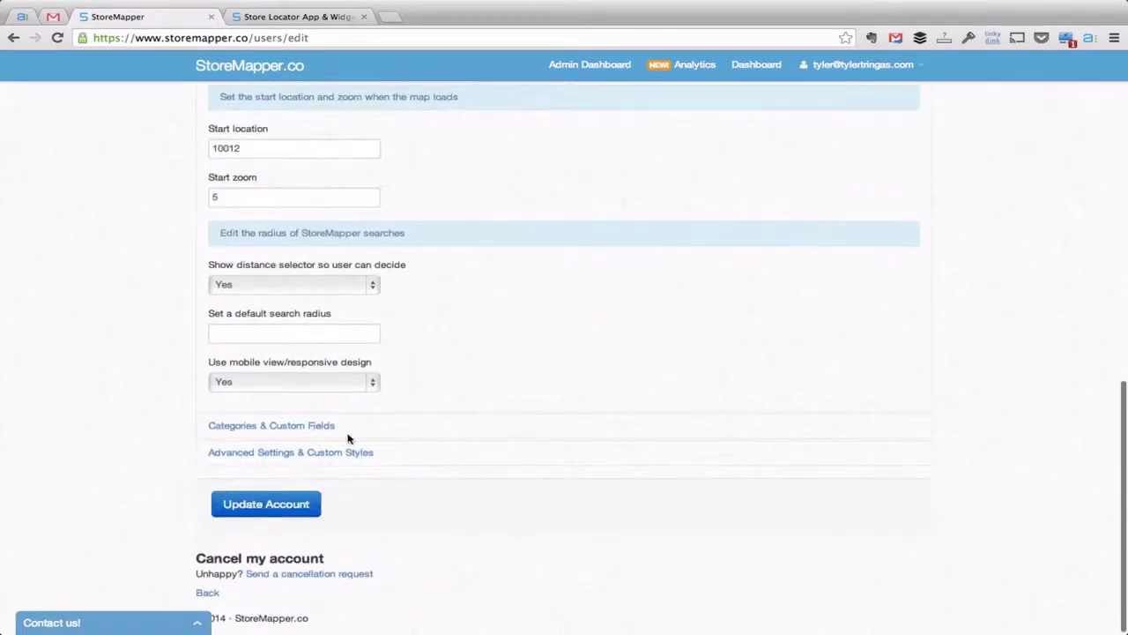
click(266, 503)
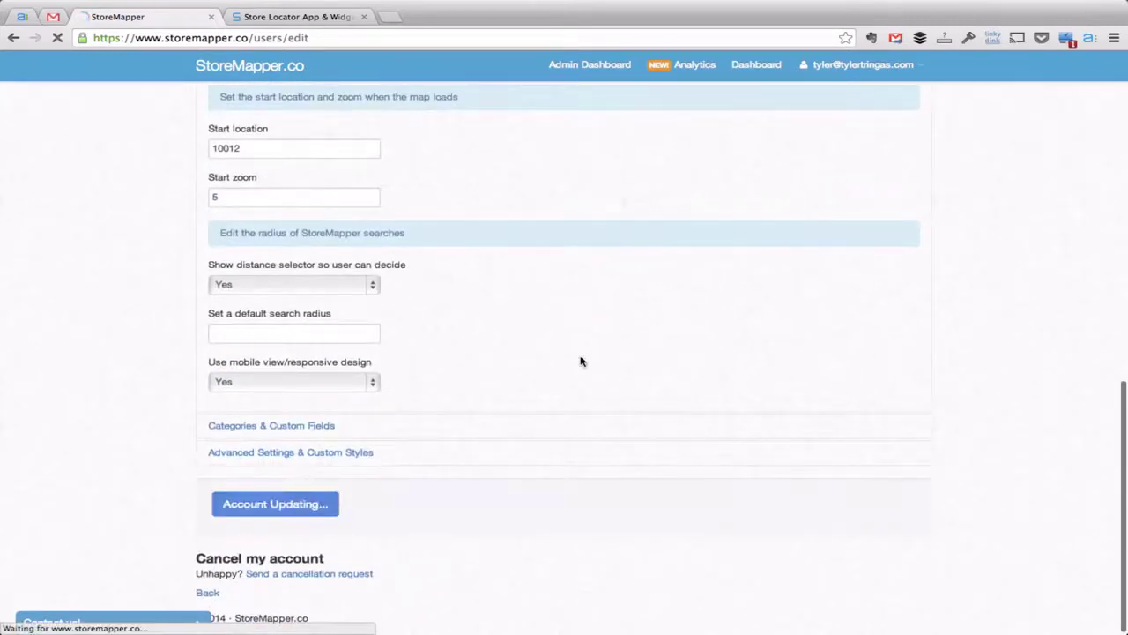
key(ctrl+Tab)
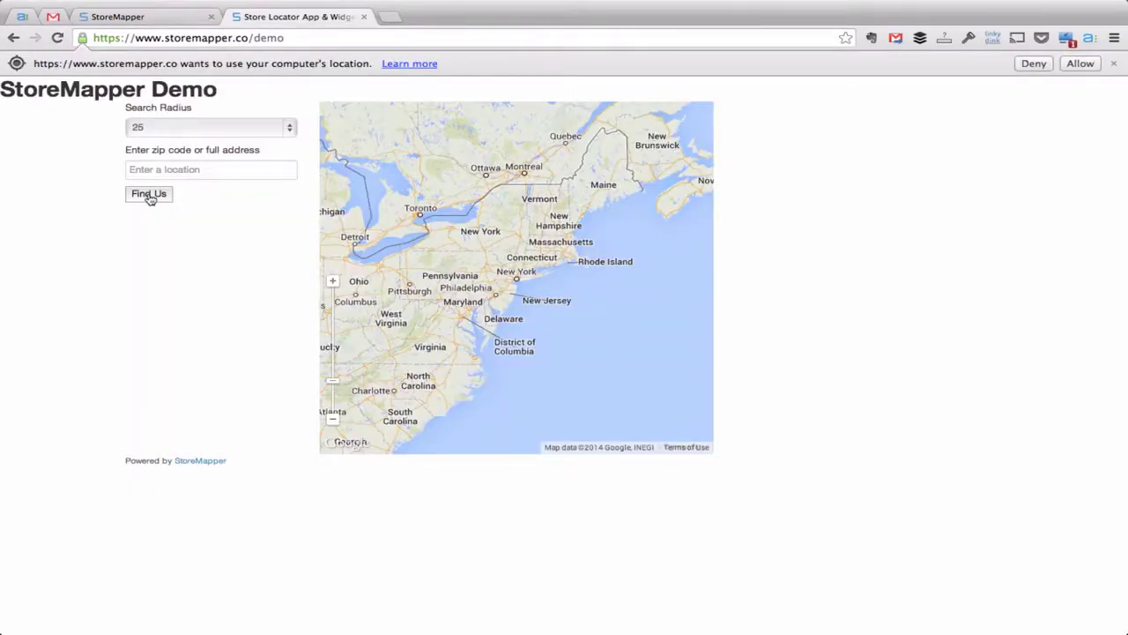
- Compare the widget's layout options and width setting with how the store locator appears on the demo page
key(ctrl+shift+Tab)
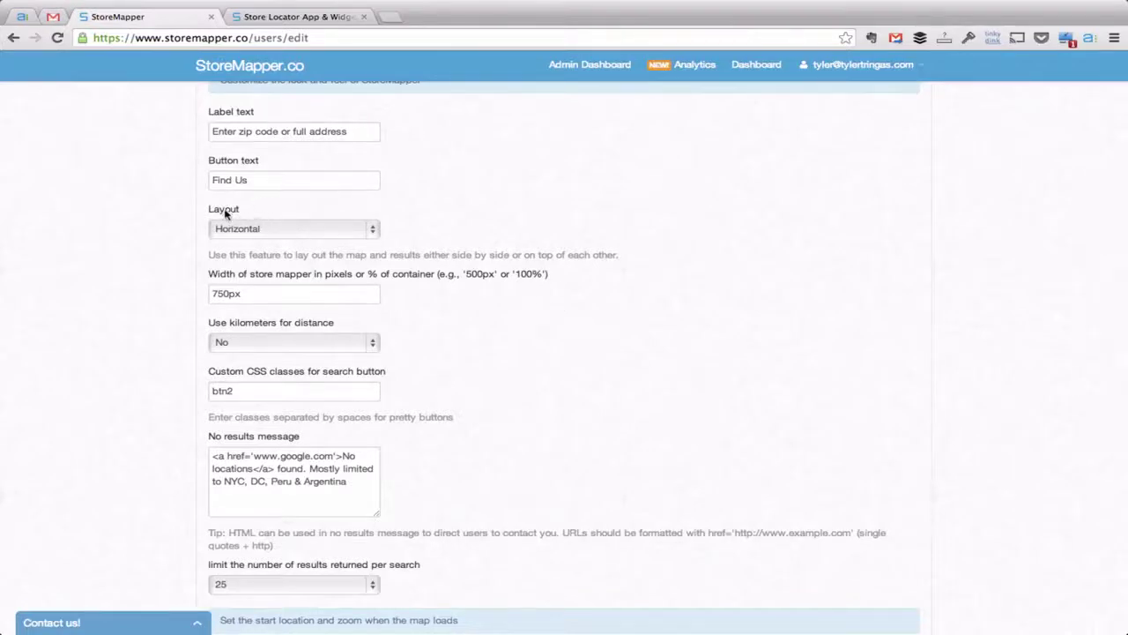
click(272, 234)
click(503, 234)
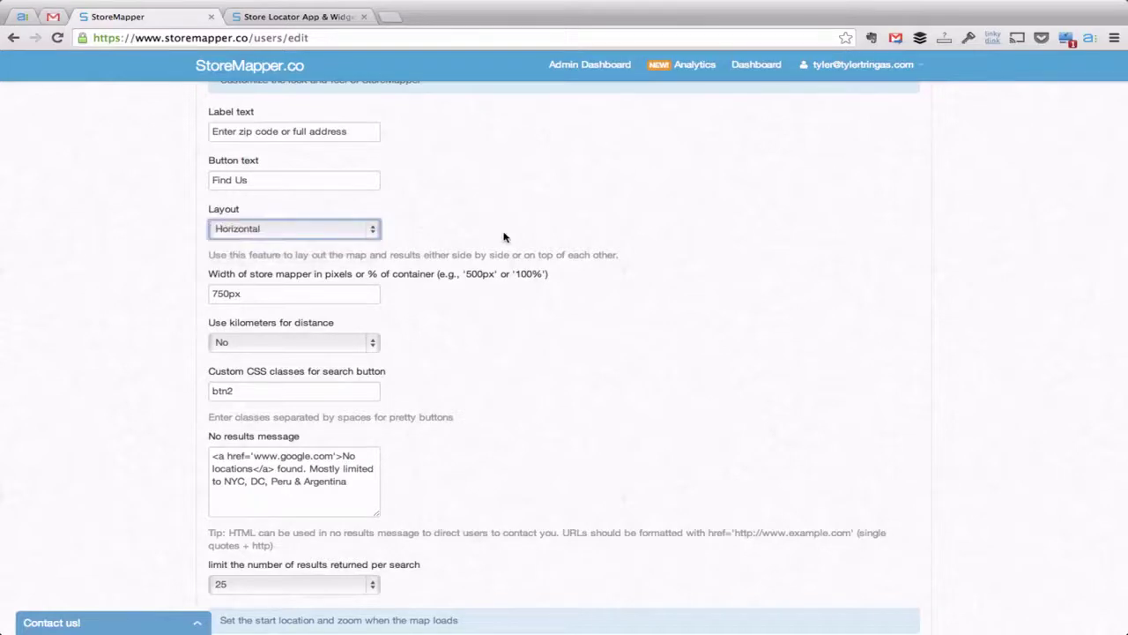
key(ctrl+Tab)
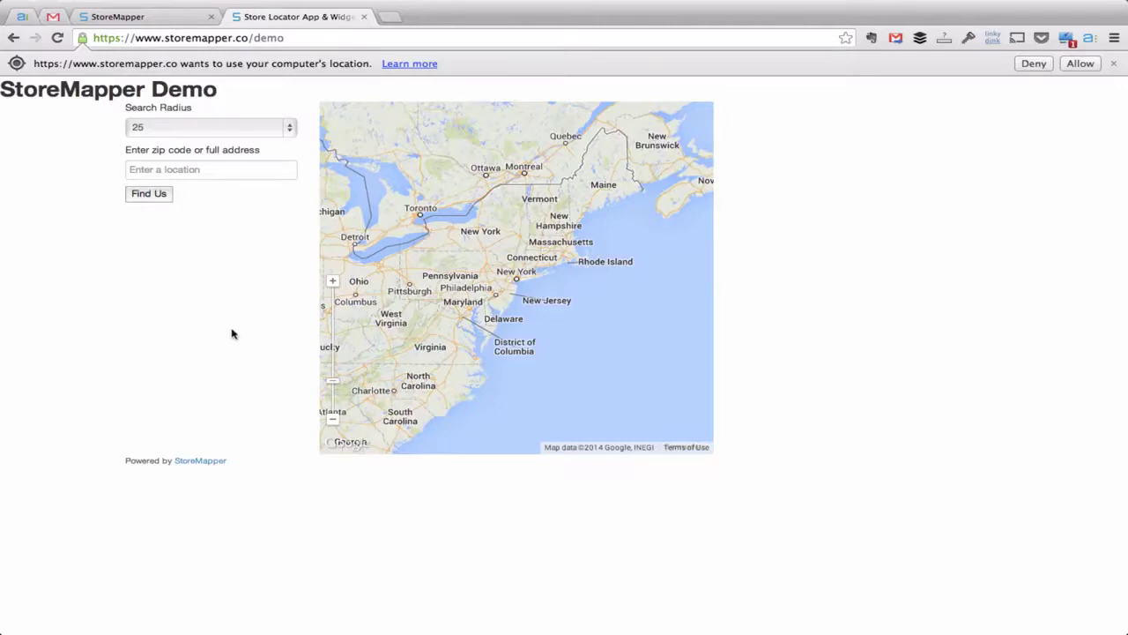
key(ctrl+shift+Tab)
key(ctrl+Tab)
key(ctrl+shift+Tab)
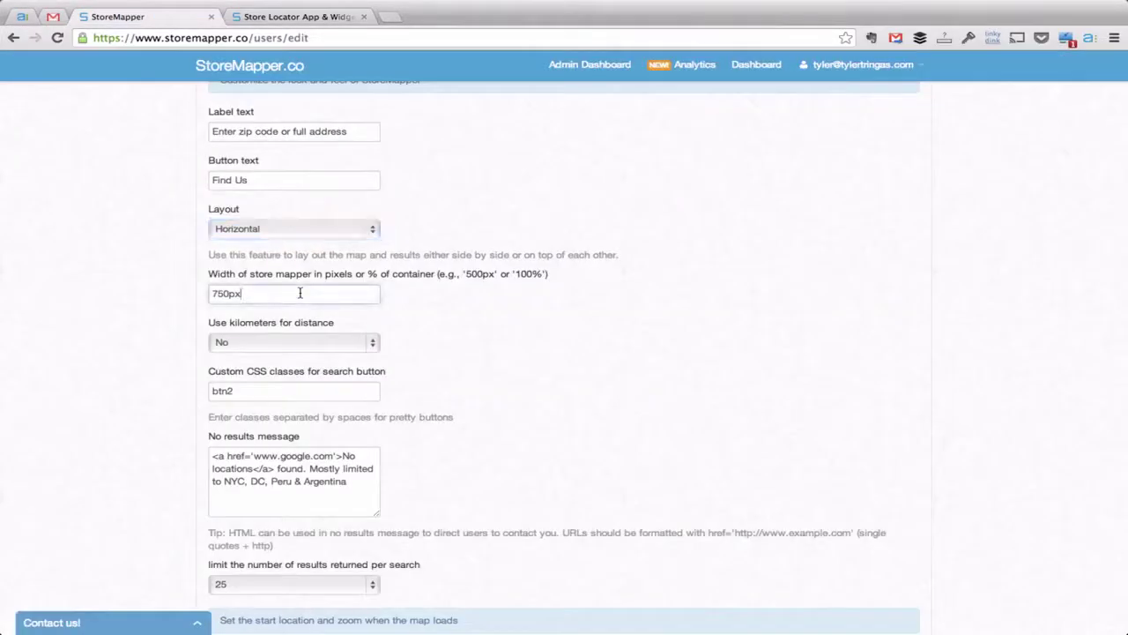
click(218, 289)
key(ctrl+Tab)
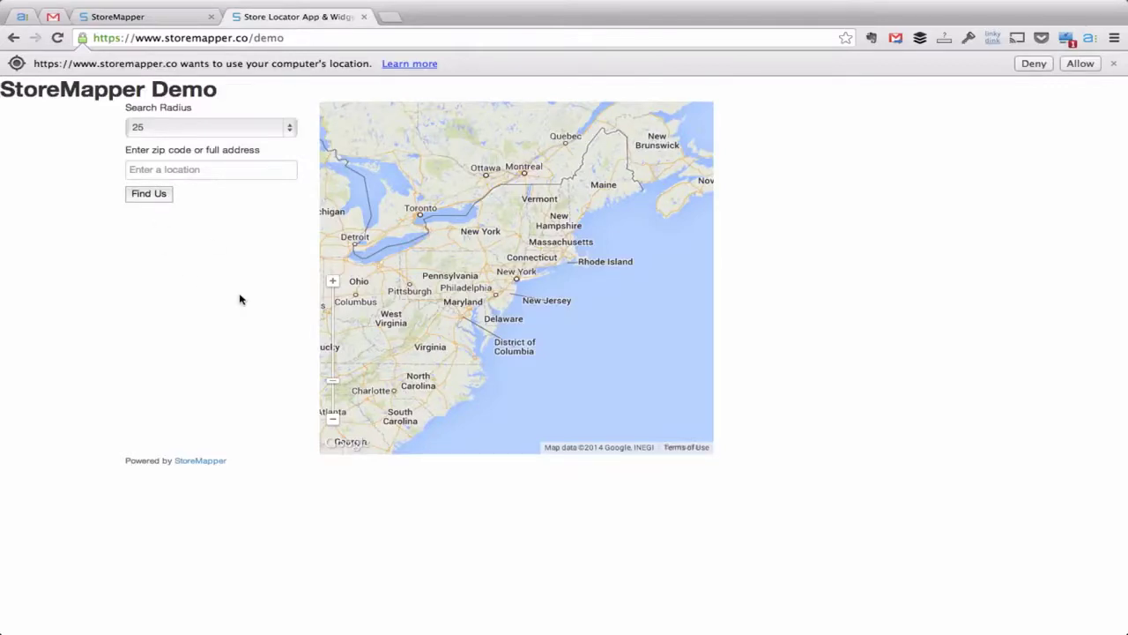
- Set the widget layout to Vertical, update the account, and view the demo page
key(ctrl+shift+Tab)
scroll(471, 390, up, 3)
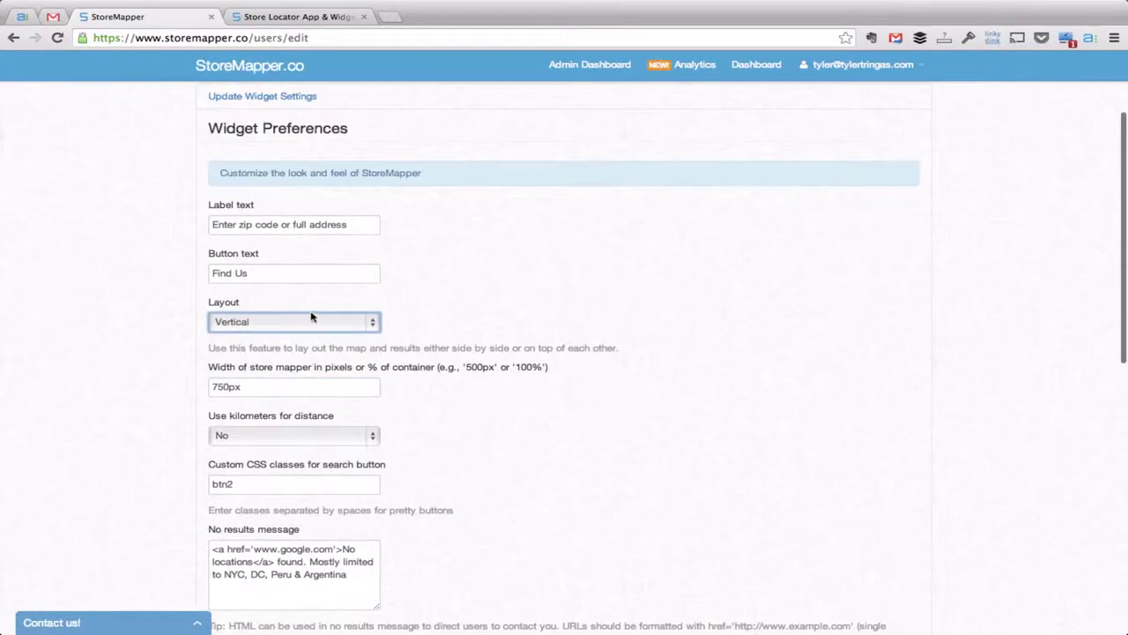
scroll(310, 318, down, 10)
click(297, 503)
key(ctrl+Tab)
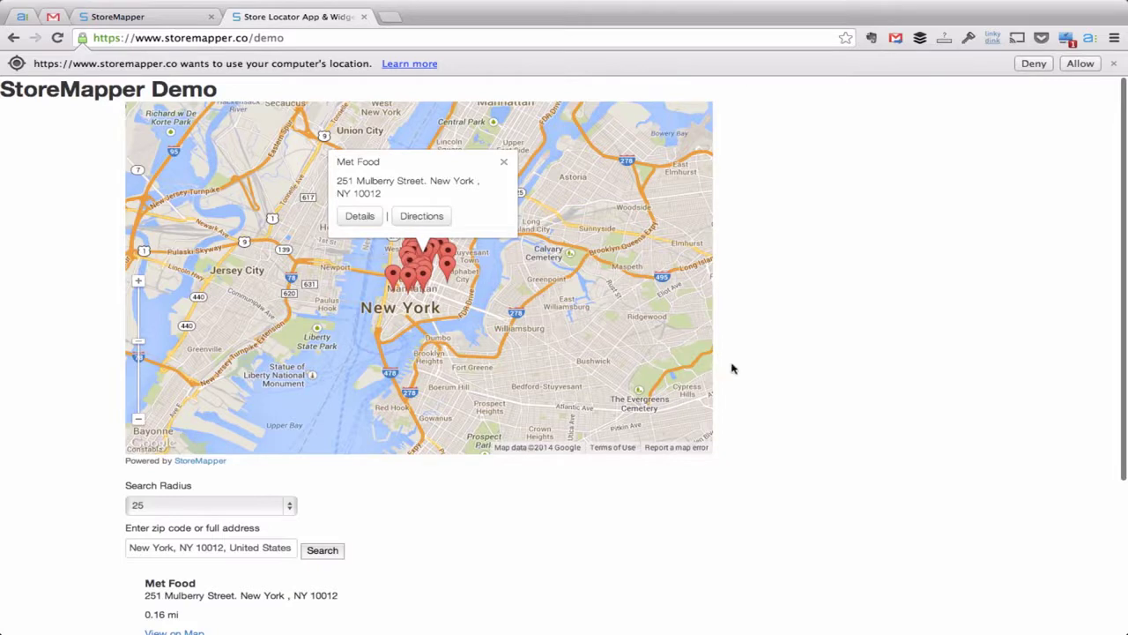
- Examine the store results list below the map in the demo's vertical layout
scroll(738, 377, down, 2)
scroll(662, 403, down, 2)
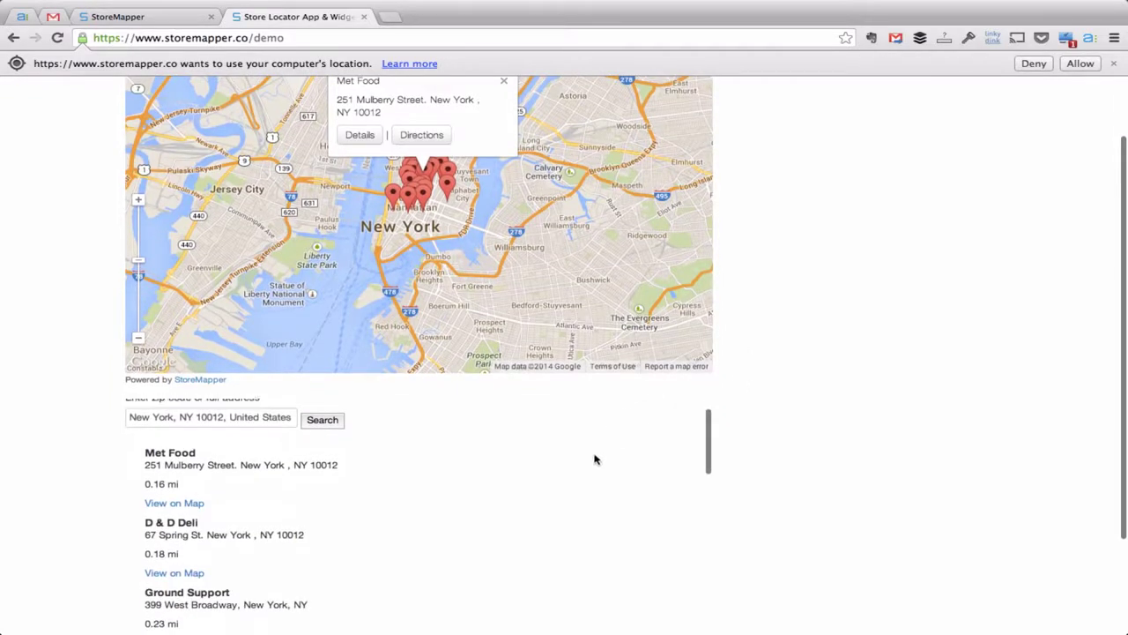
scroll(595, 459, down, 7)
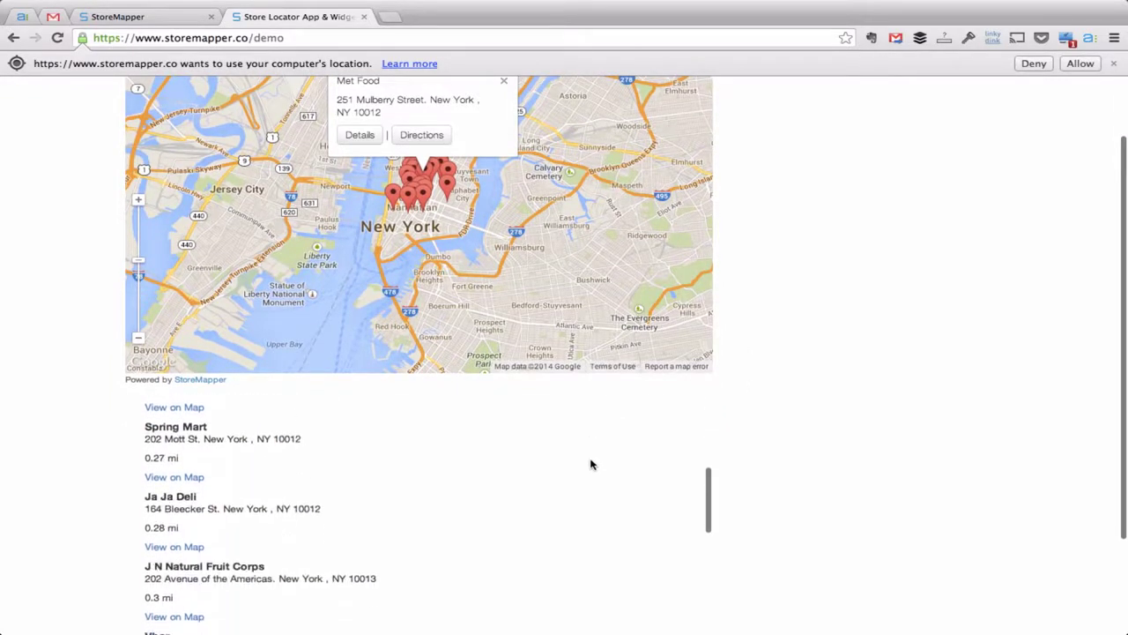
scroll(591, 464, up, 4)
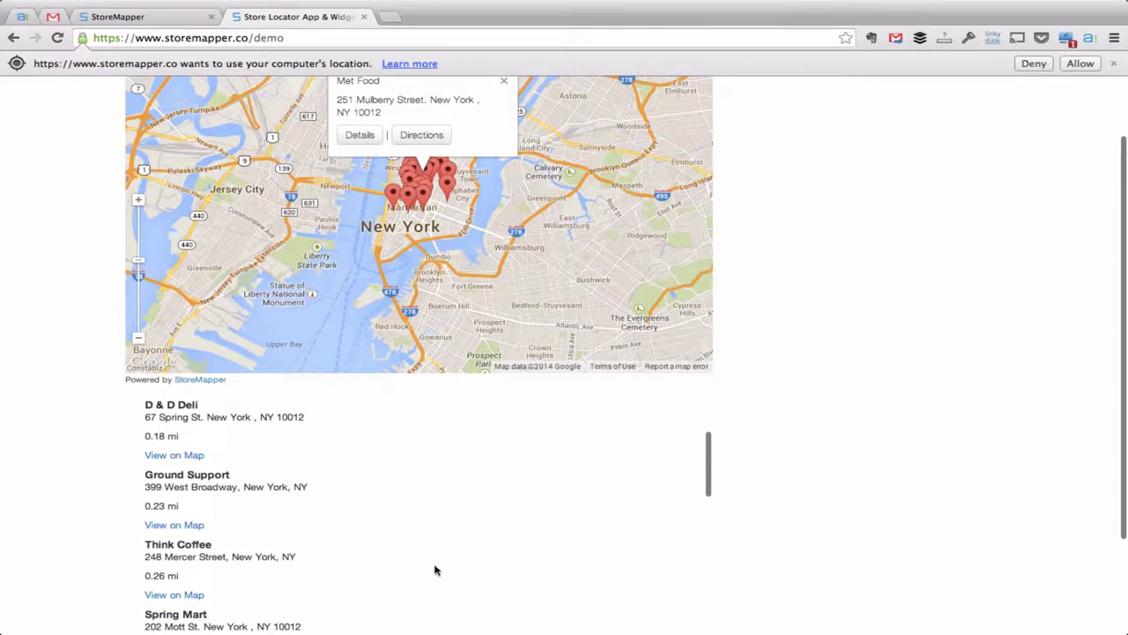
scroll(537, 458, up, 3)
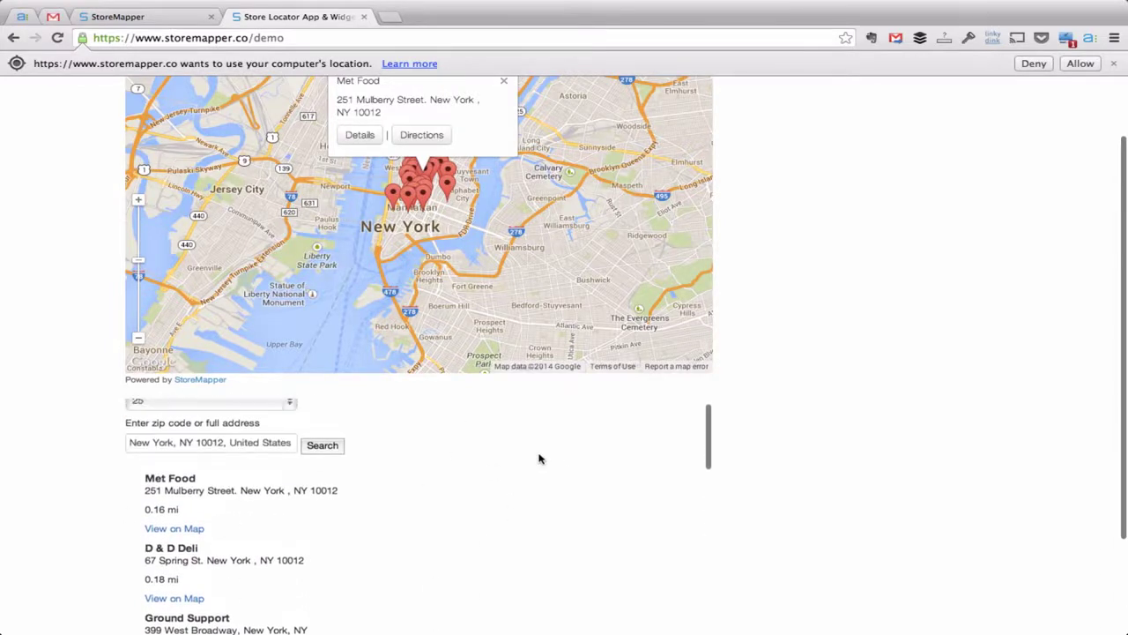
scroll(540, 458, up, 2)
- Set the widget layout to Horizontal and the search button's custom CSS classes to "btn btn-primary"
key(ctrl+shift+Tab)
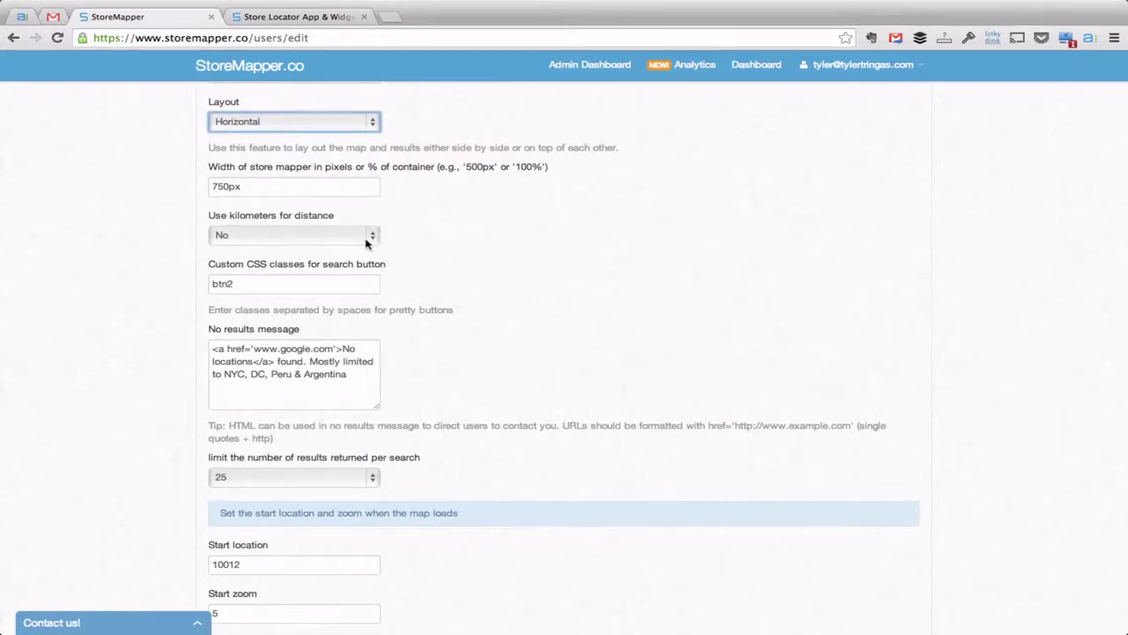
click(340, 289)
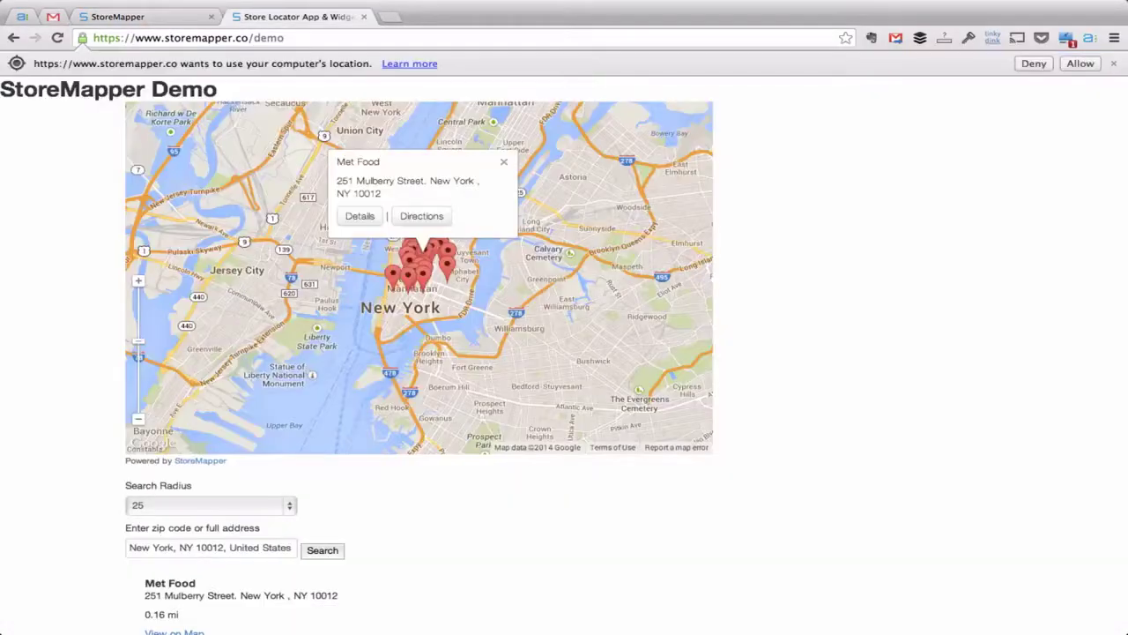
key(ctrl+Tab)
key(ctrl+shift+Tab)
key(BackSpace)
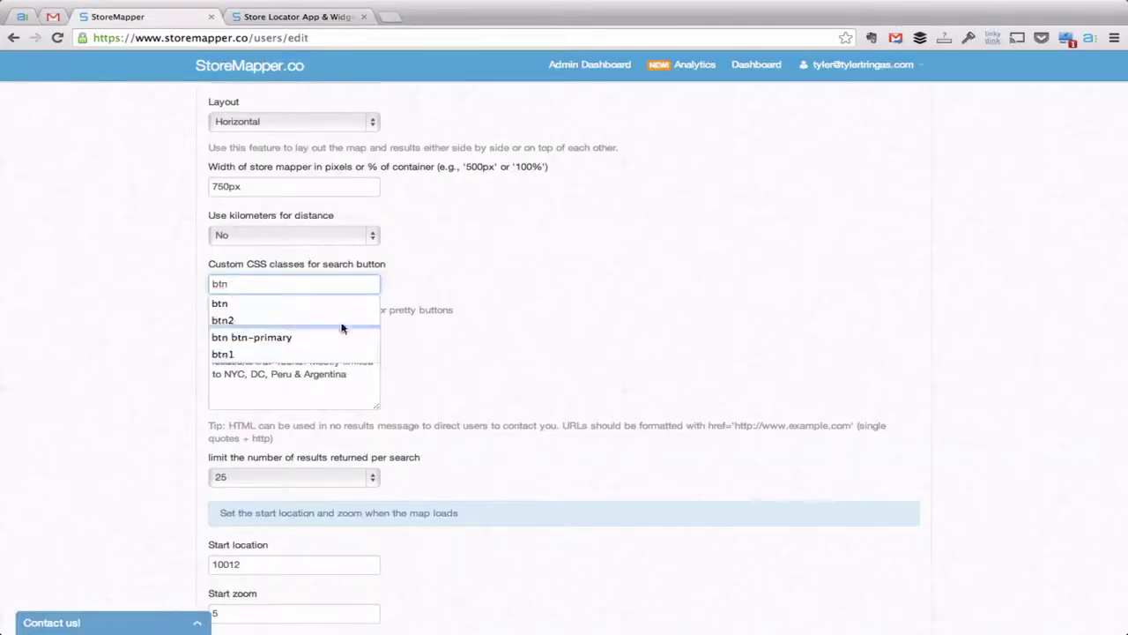
click(314, 338)
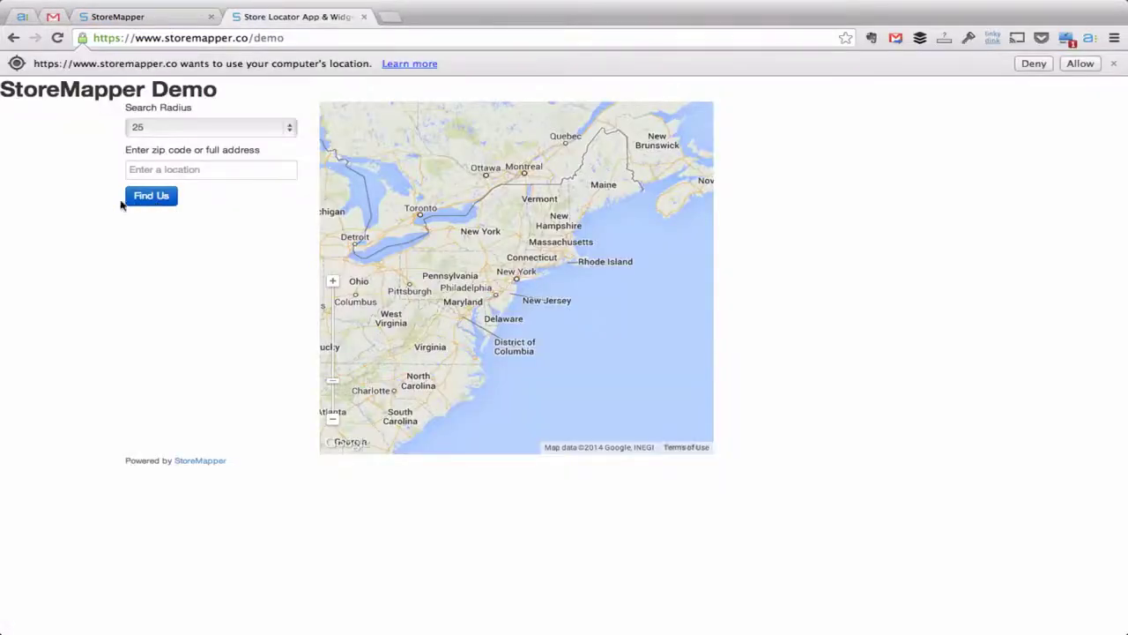
- Inspect the HTML and styles of the demo page's Find Us button, and close the developer tools
drag(120, 202, 150, 194)
right_click(152, 194)
click(220, 316)
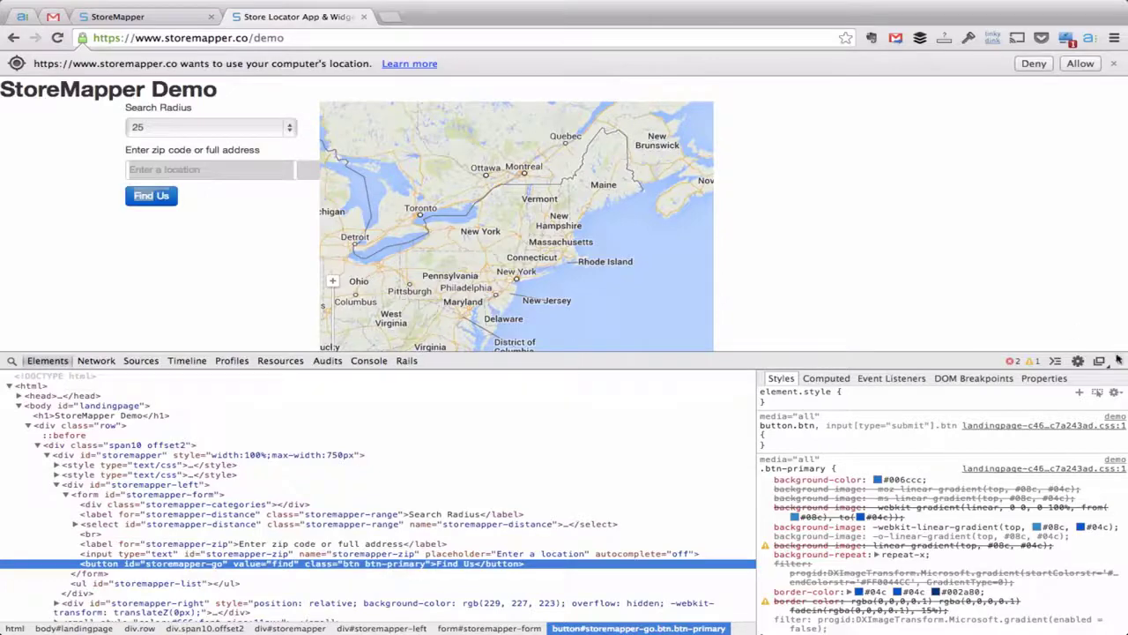
click(364, 355)
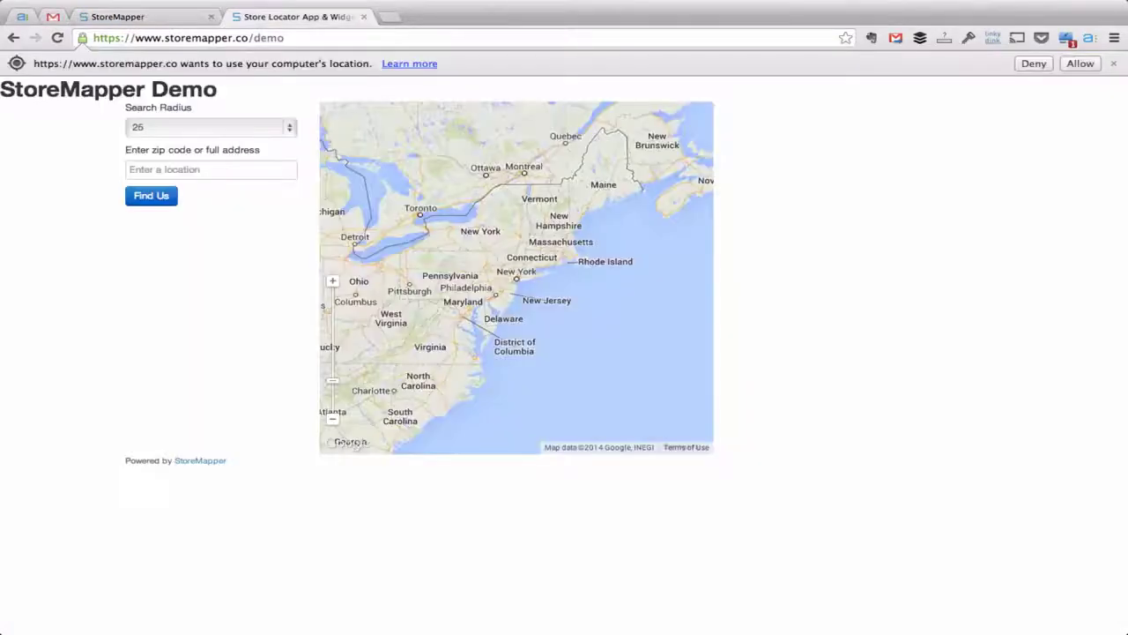
- Search the demo page's store locator for the location Mexico
click(226, 169)
text(mexico)
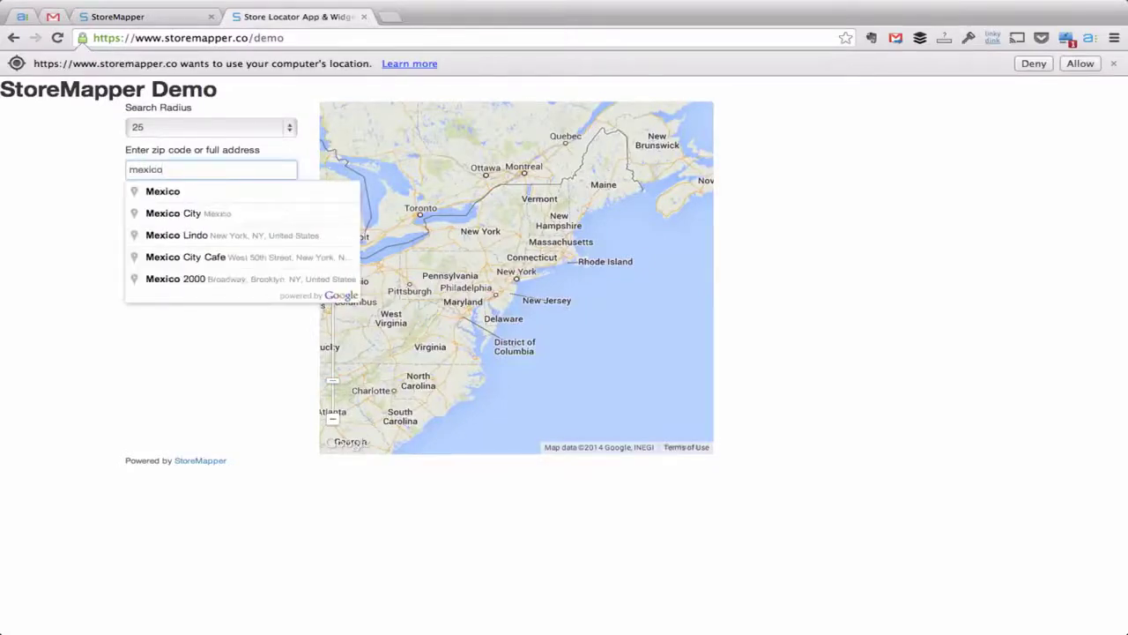
click(269, 190)
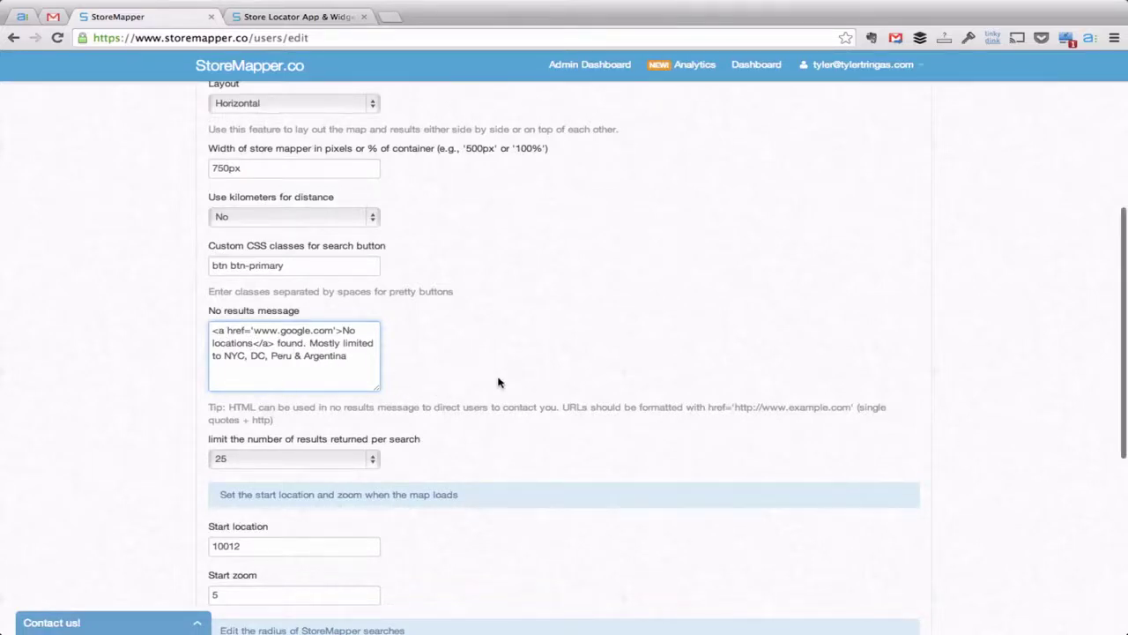
- Review the available limits for the number of results returned per search in the account settings, keeping 25
scroll(498, 382, down, 3)
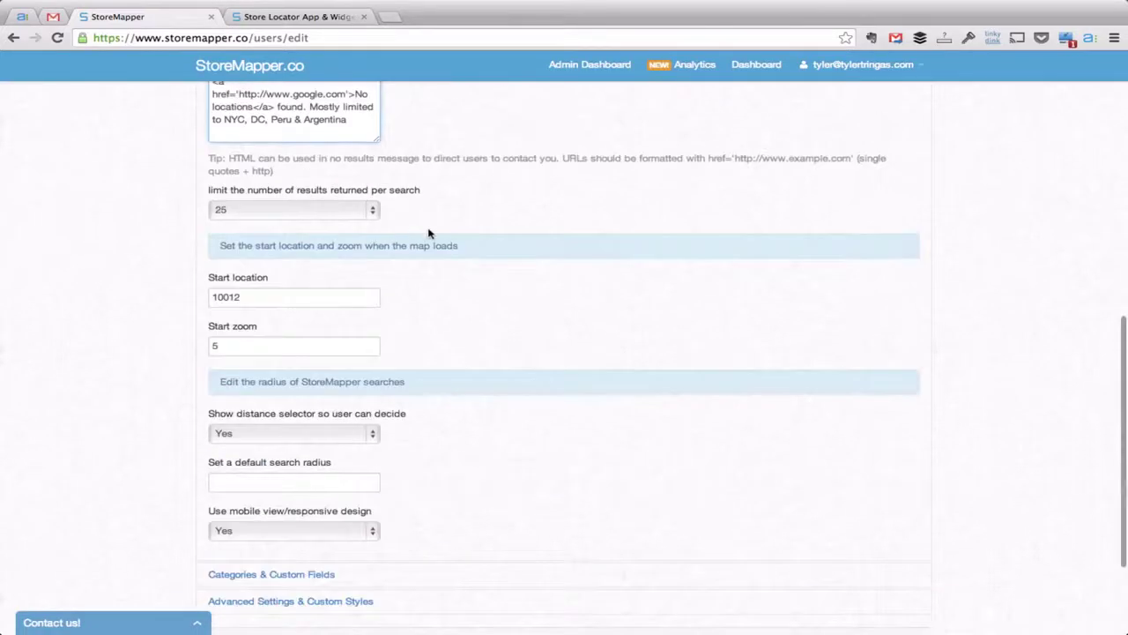
click(339, 210)
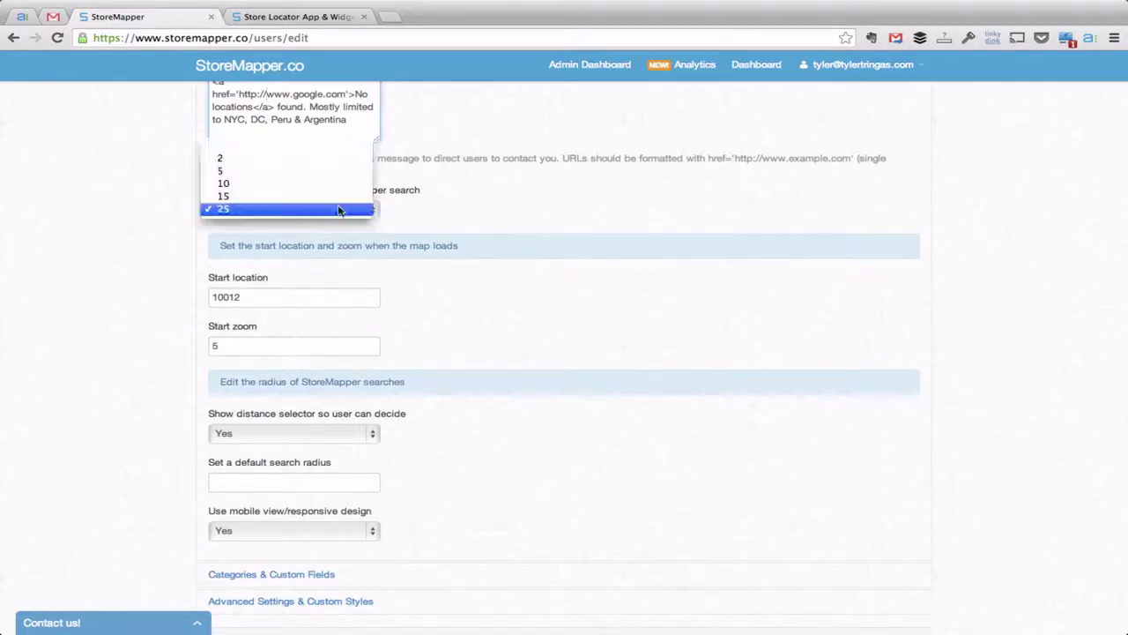
click(475, 208)
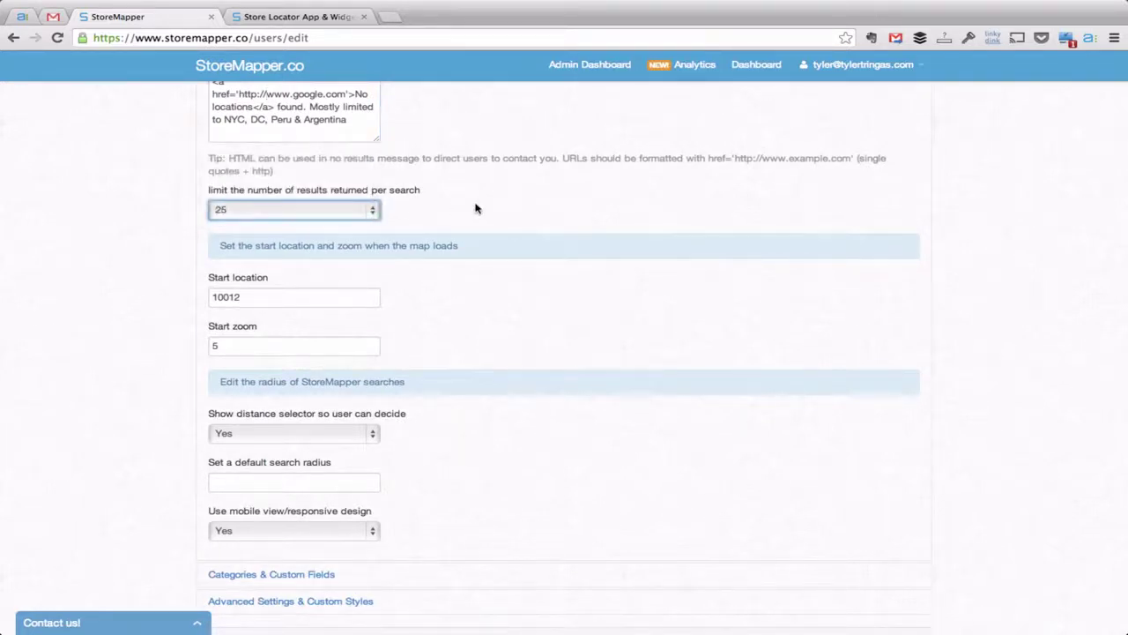
click(370, 212)
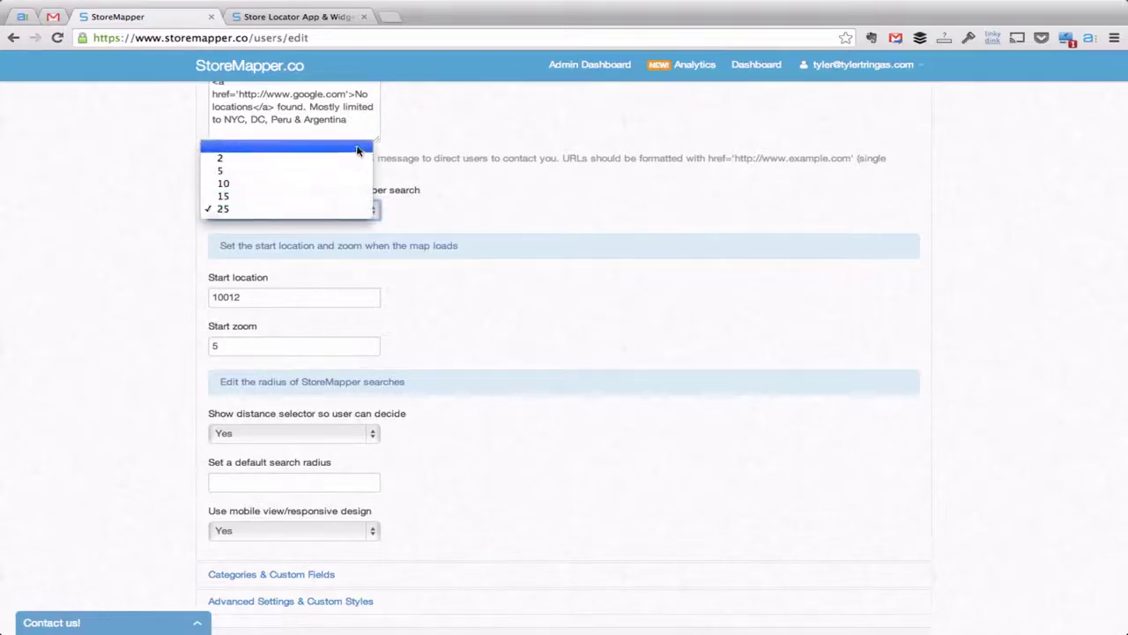
click(465, 205)
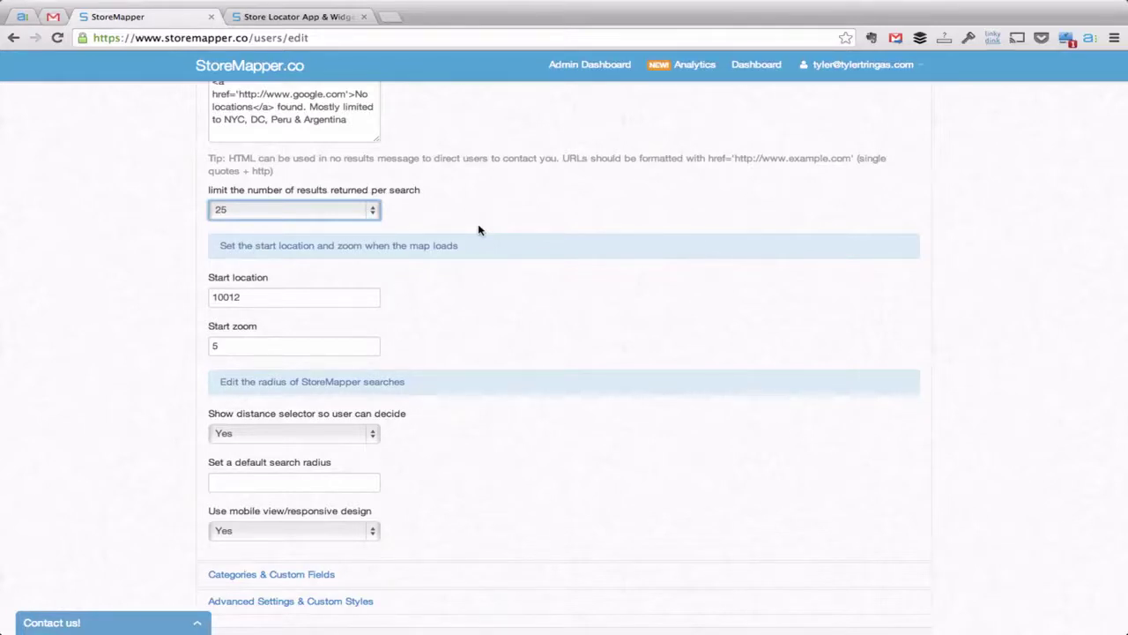
click(343, 214)
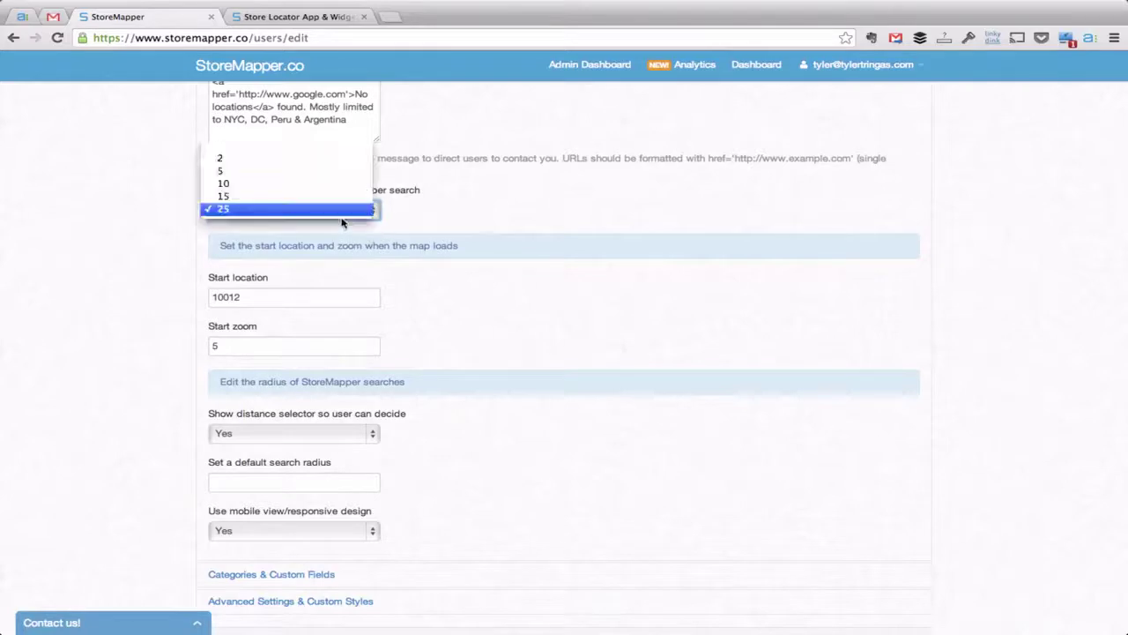
click(479, 231)
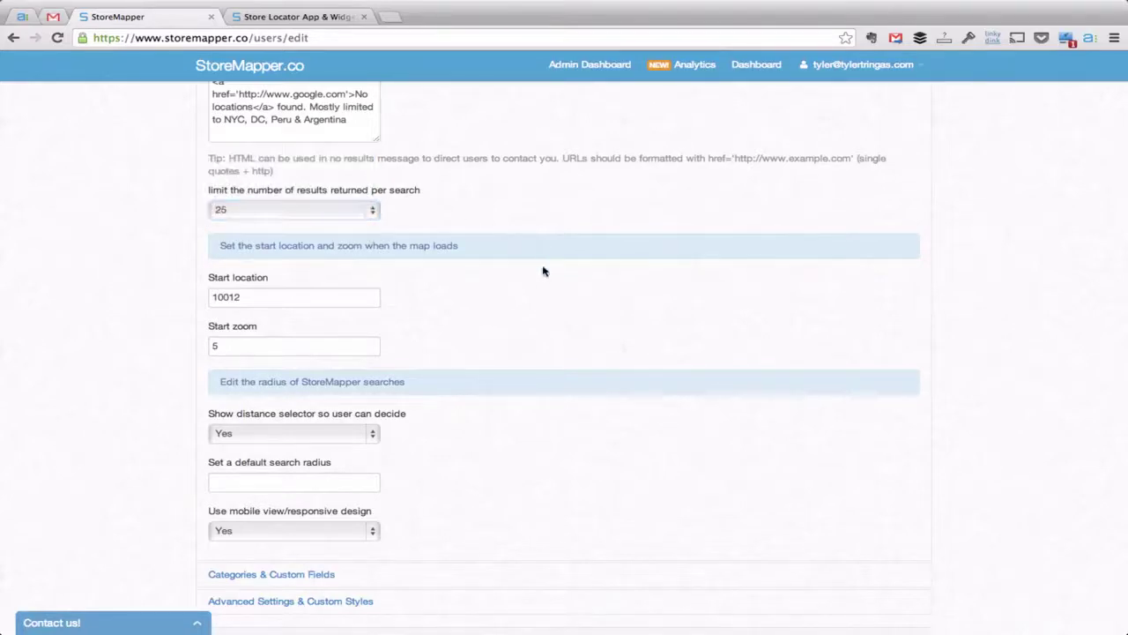
- Set the map's start location to "kansas" and its start zoom to 4, and update the account
scroll(582, 300, down, 2)
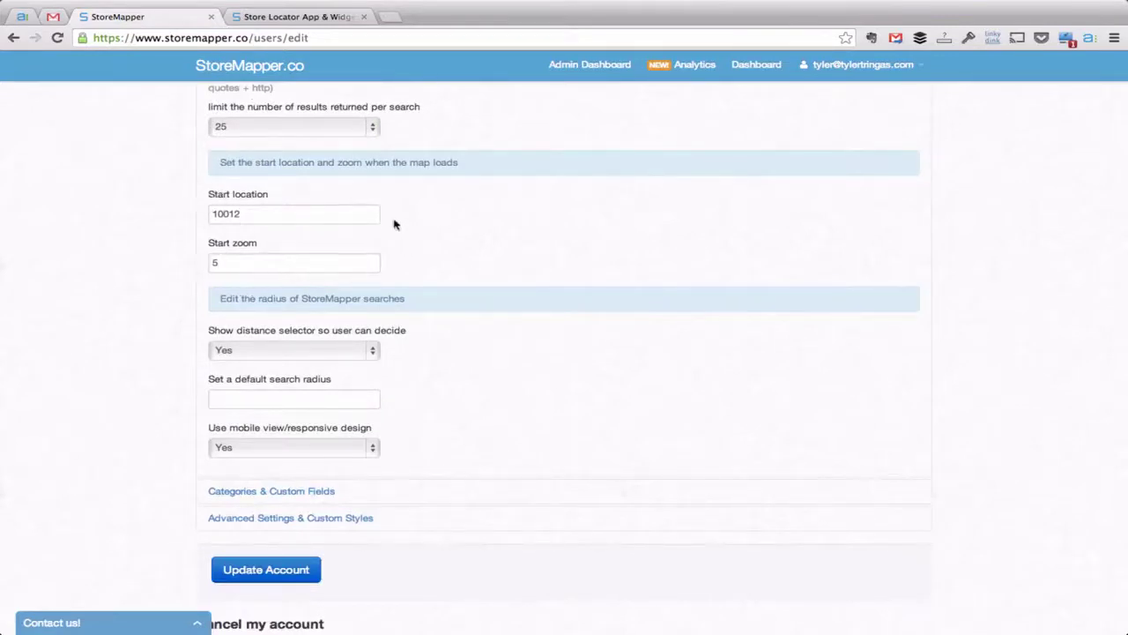
double_click(252, 214)
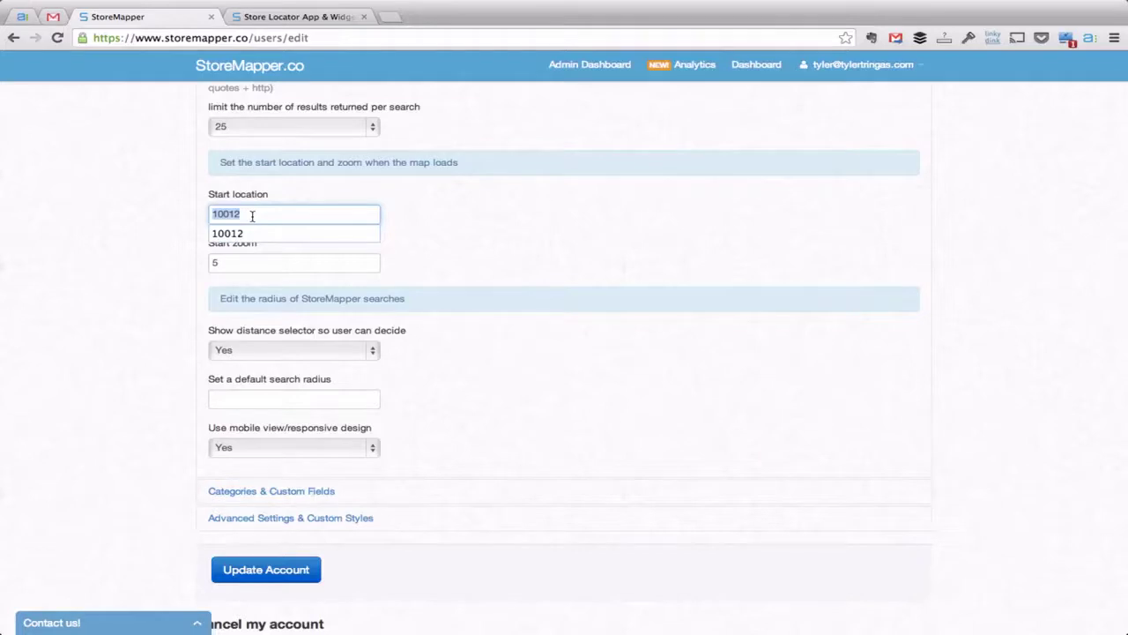
text(kansas)
double_click(226, 262)
text(4)
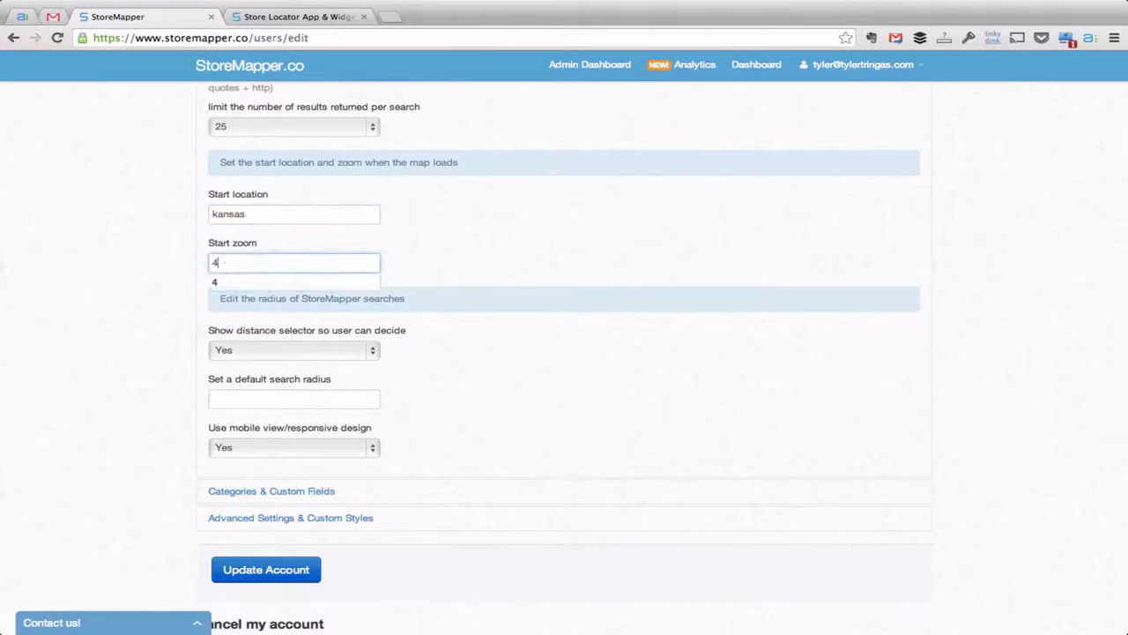
click(256, 564)
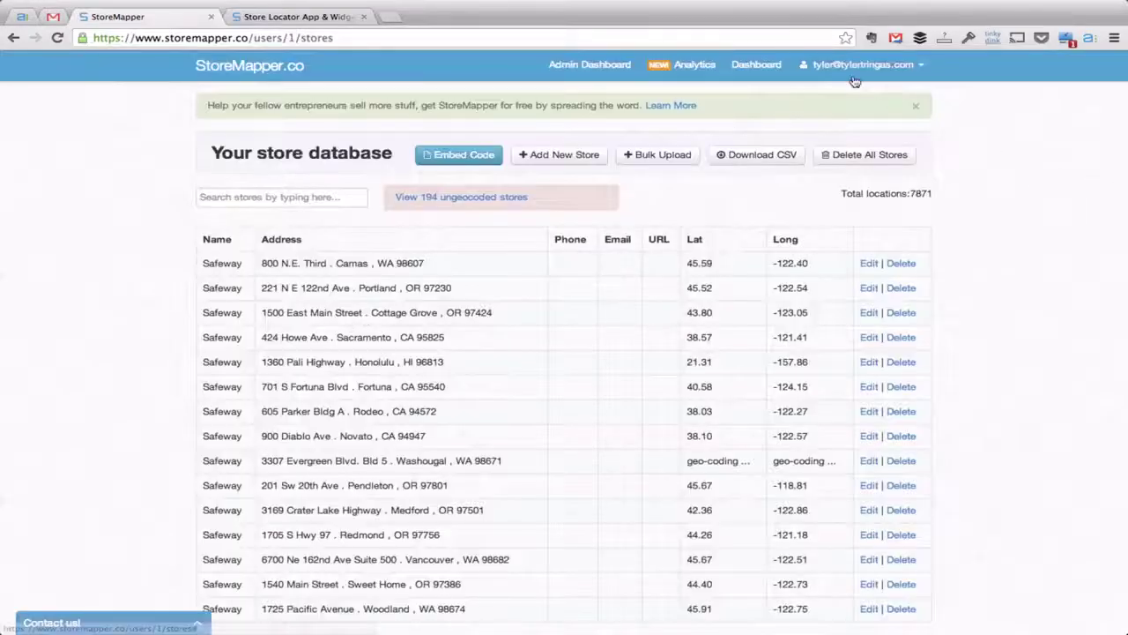
- Reopen the account settings, and zoom out and pan the demo page's map toward South America to check its start view
click(857, 70)
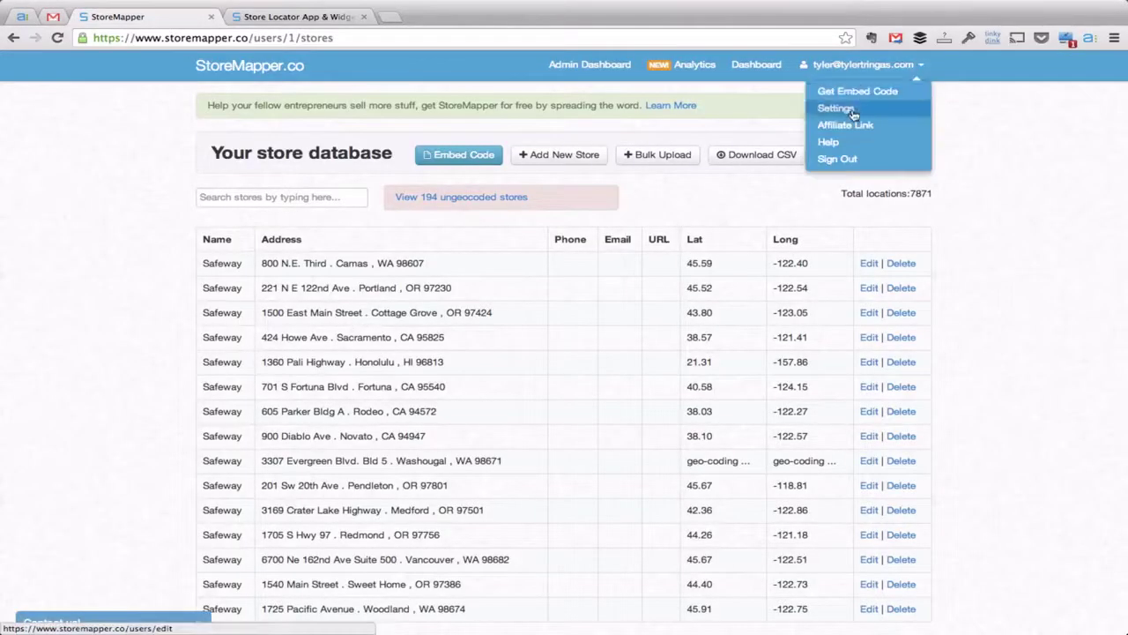
click(852, 111)
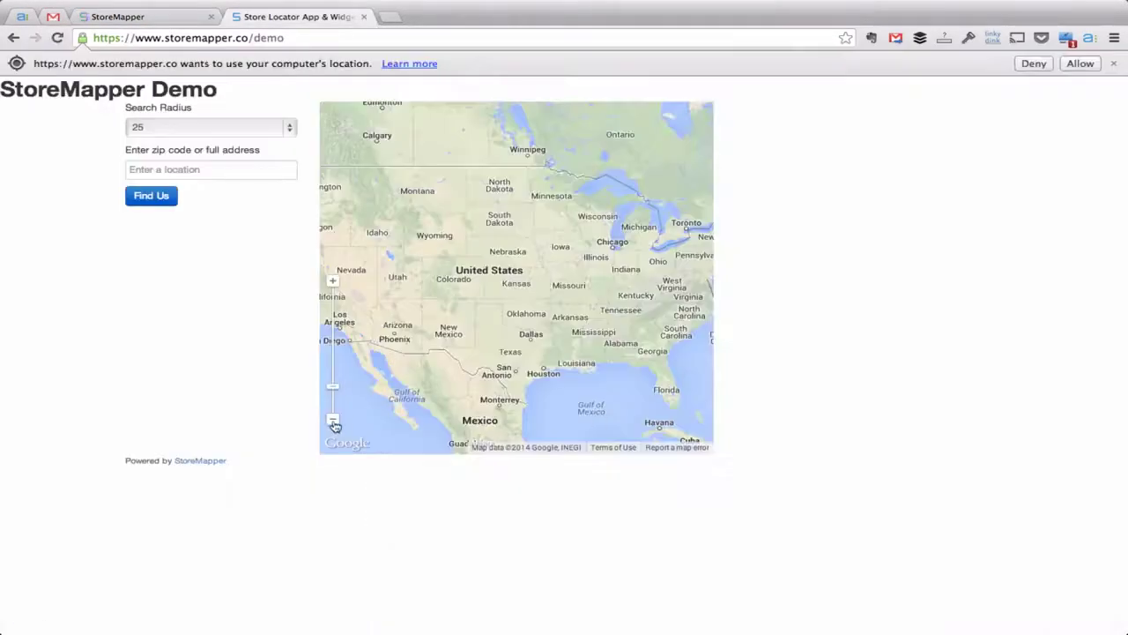
click(333, 422)
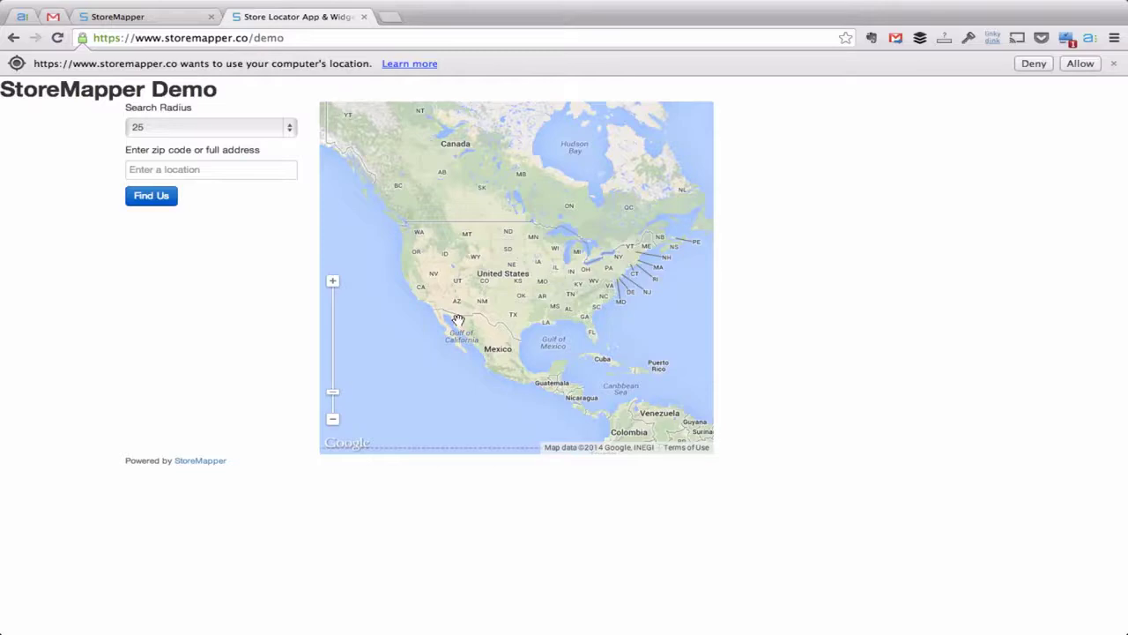
drag(458, 319, 383, 294)
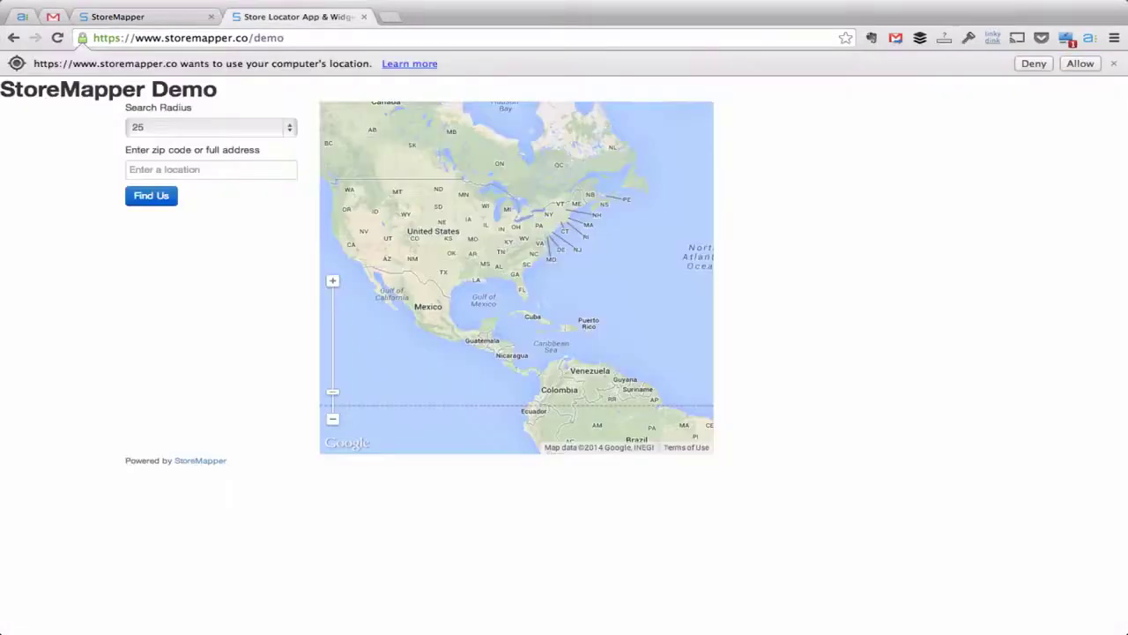
- Review the Search Radius options on the demo page without changing the selection
click(252, 123)
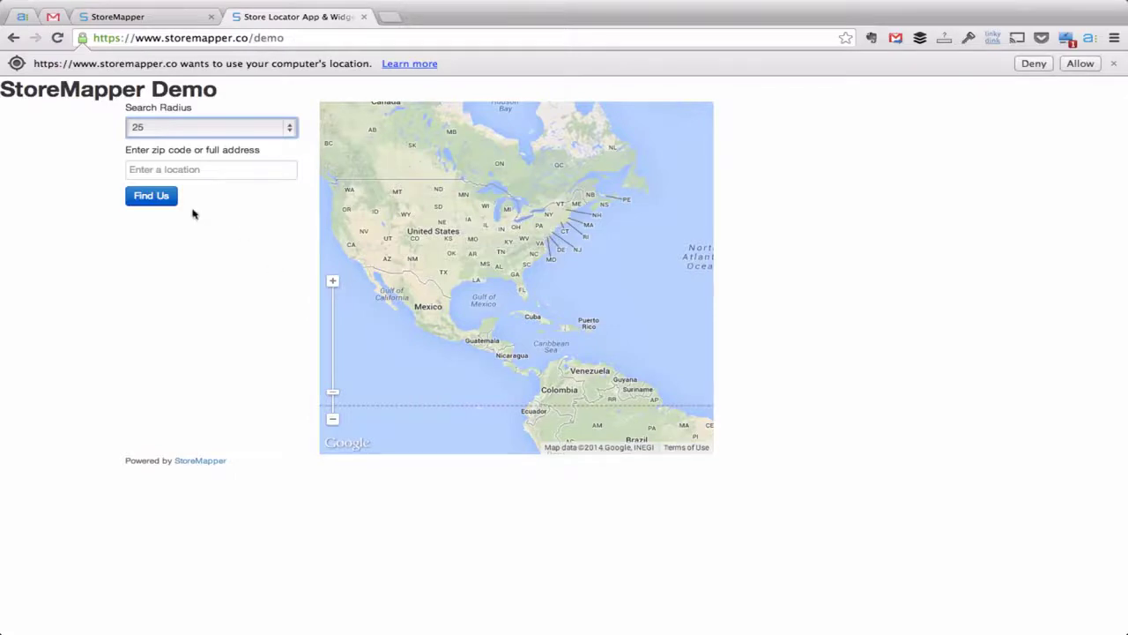
click(65, 190)
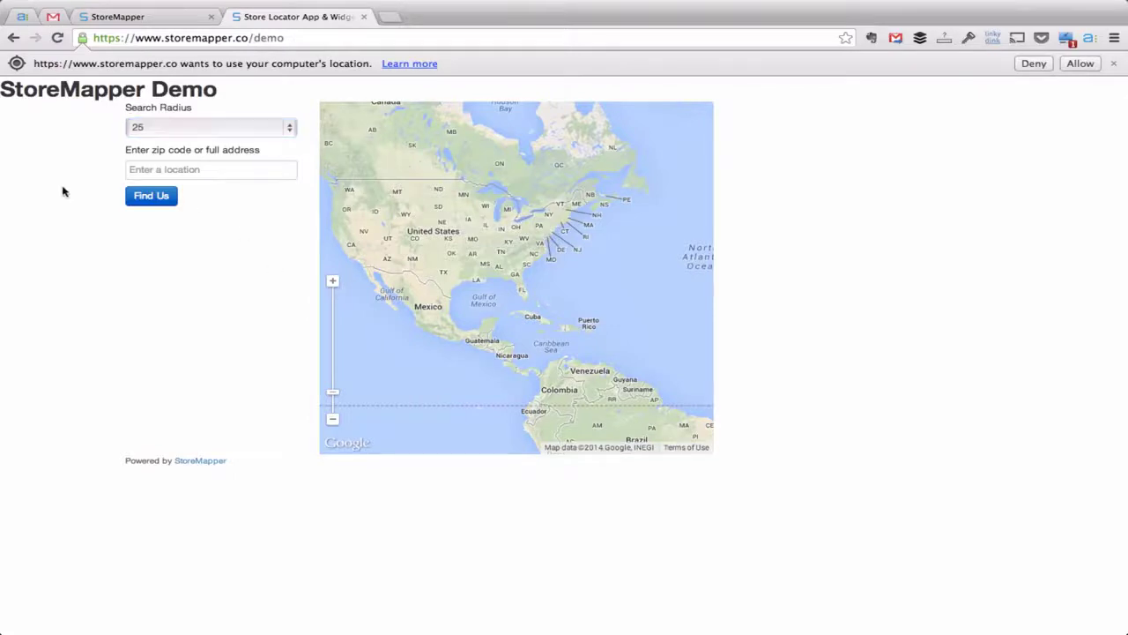
click(208, 127)
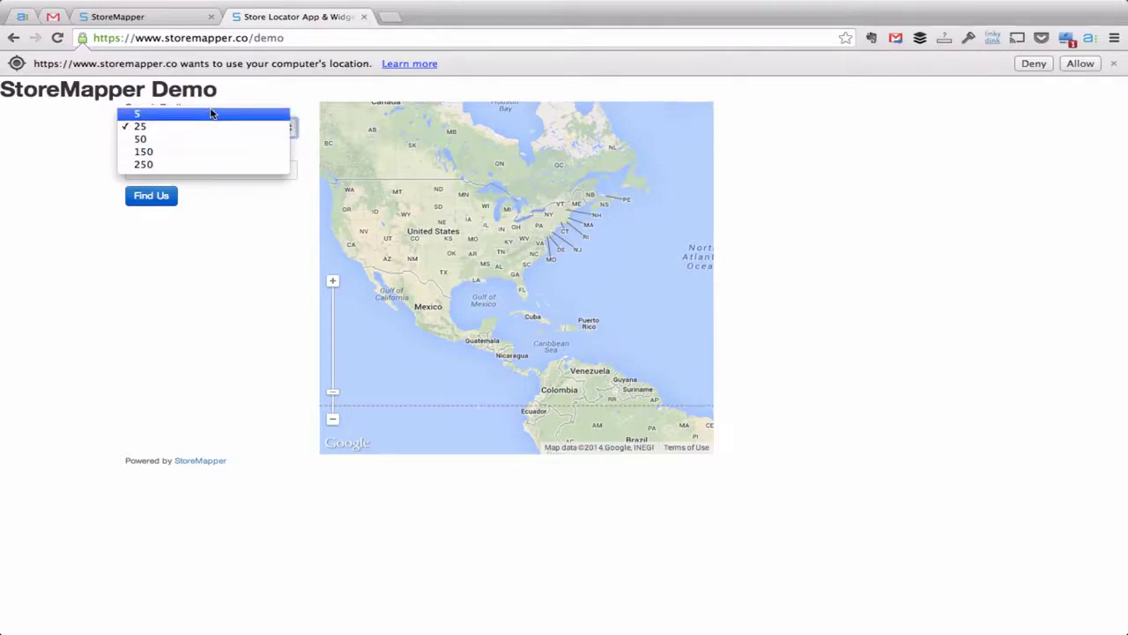
click(58, 143)
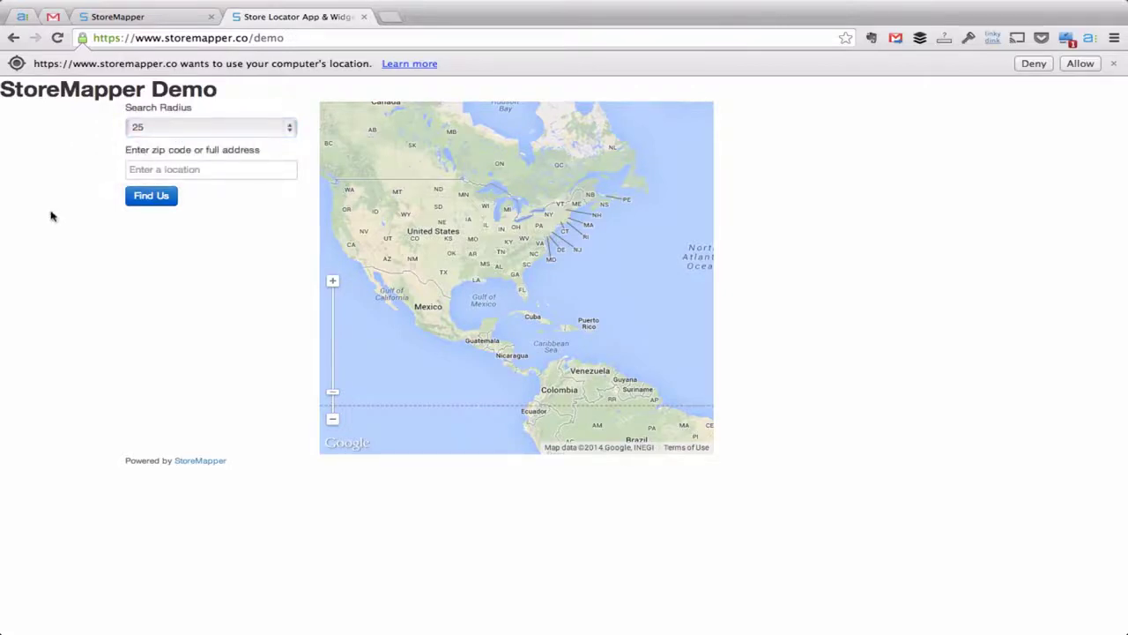
- In the account settings, turn off the distance selector for users and set the default search radius to 250
key(ctrl+shift+Tab)
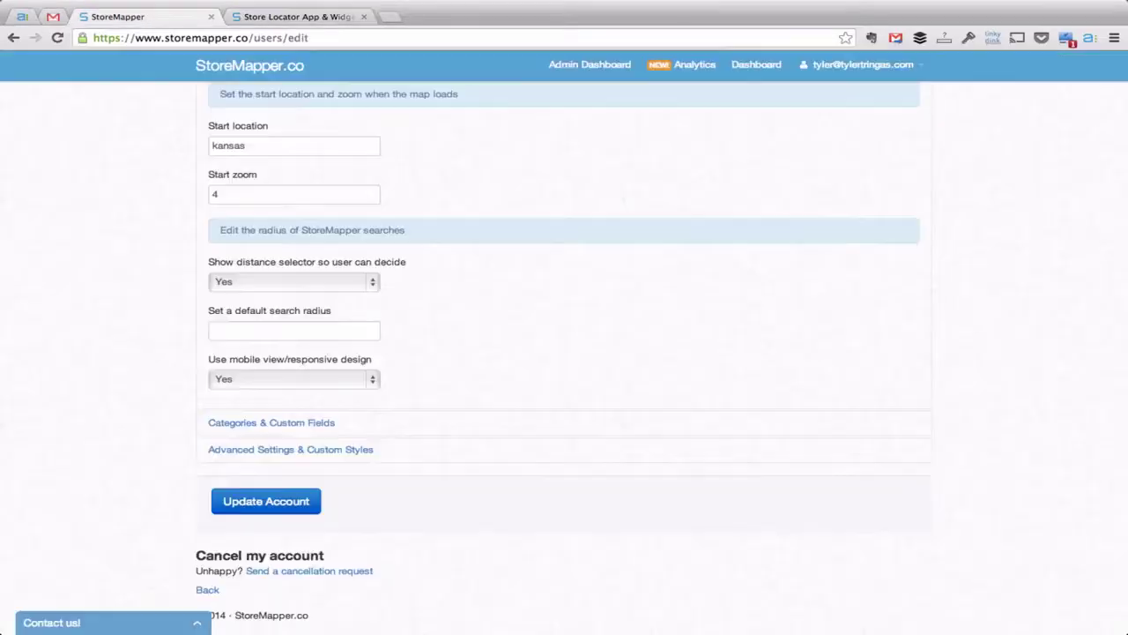
click(337, 284)
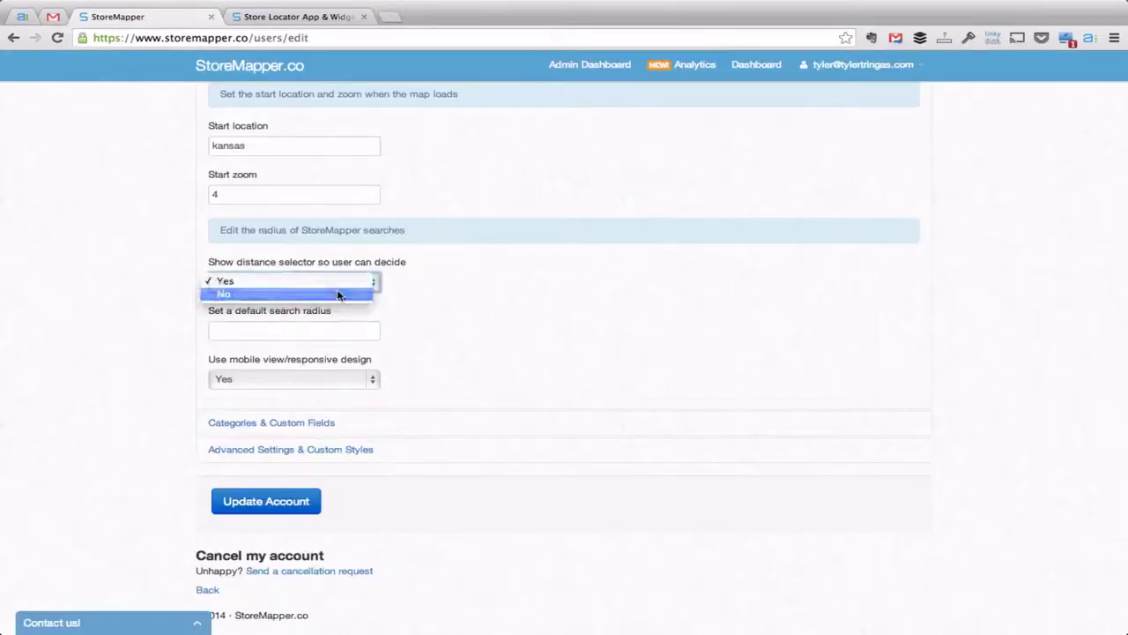
click(343, 294)
click(367, 332)
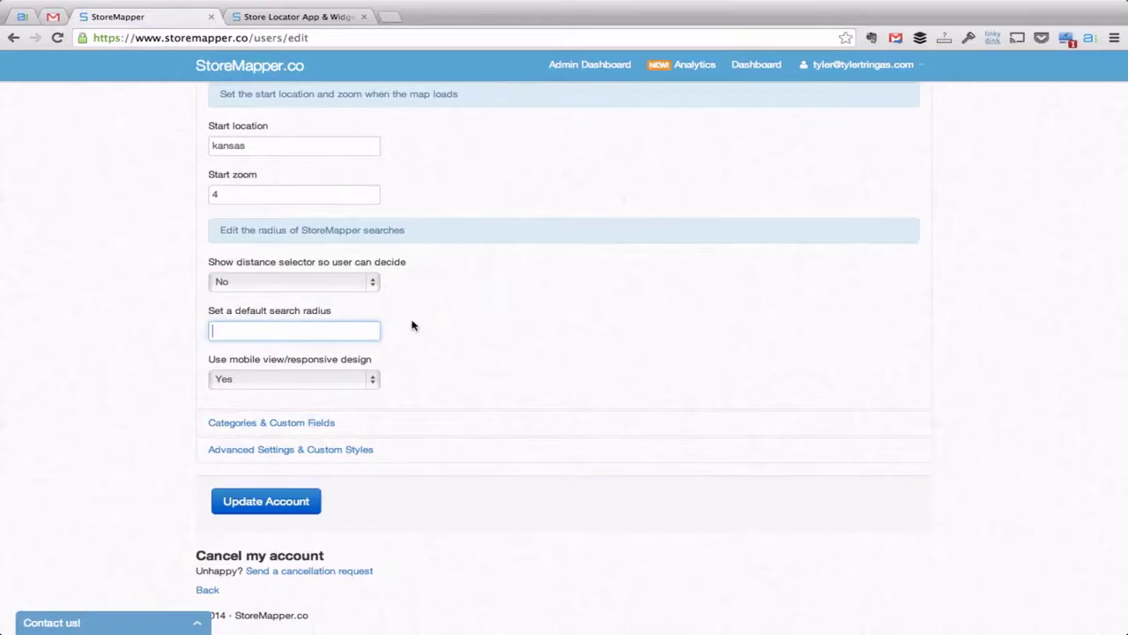
text(250)
click(548, 279)
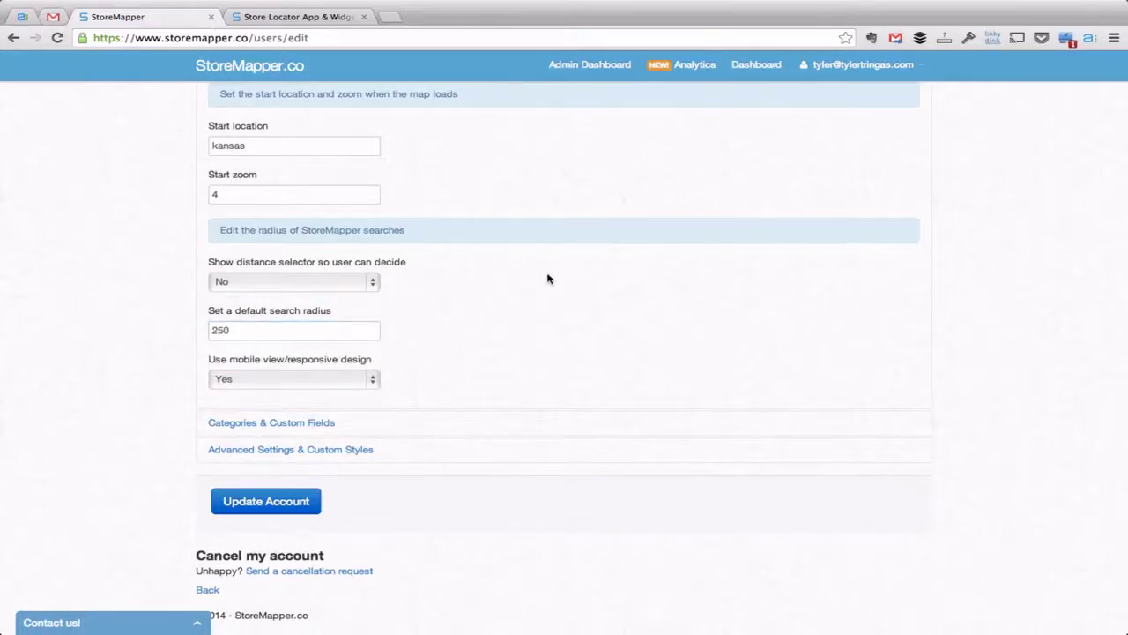
- Set the distance selector option back to Yes, and compare it with the radius selector on the demo page
click(361, 281)
click(354, 263)
key(ctrl+Tab)
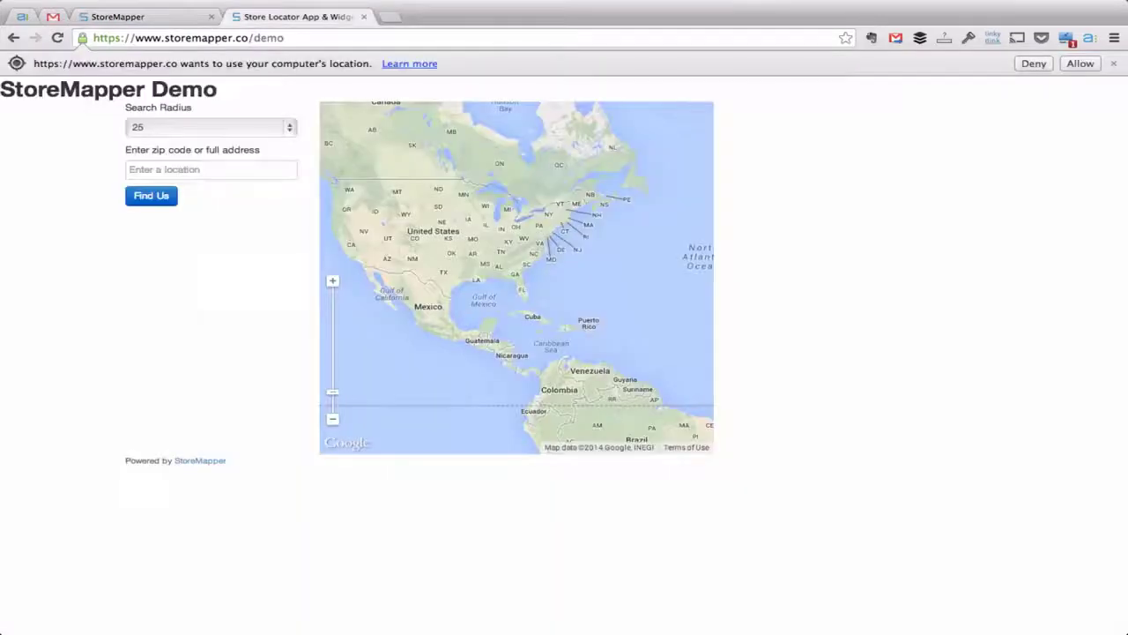
key(ctrl+shift+Tab)
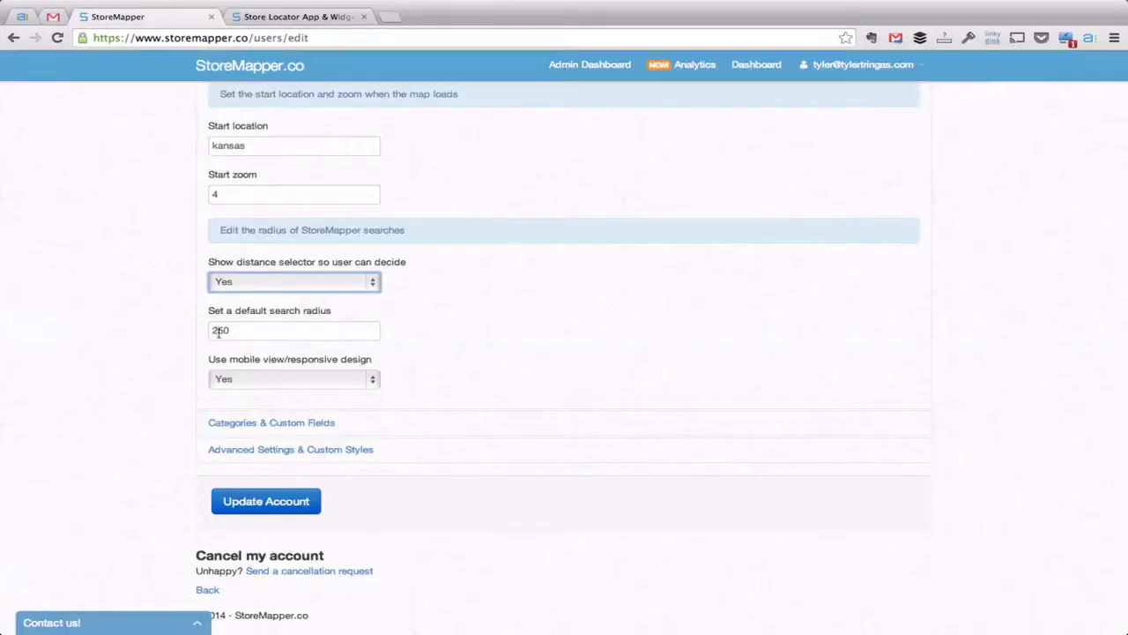
click(138, 342)
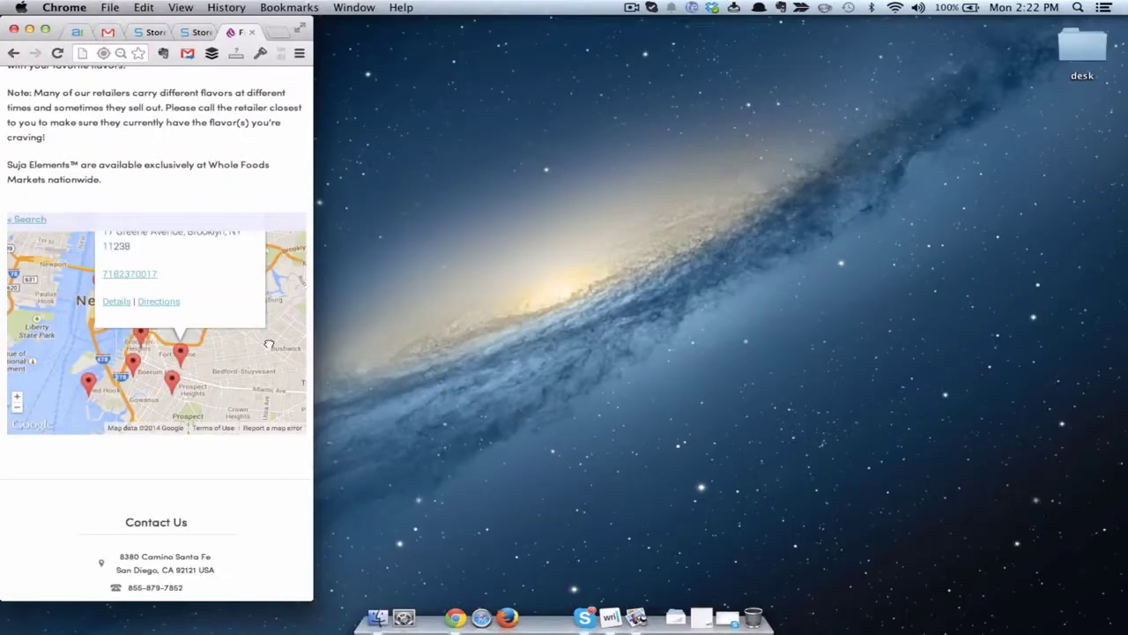
- Examine the mobile view of Suja Juice's store locator, going back to the search results and viewing the Garden of Eden Brooklyn Heights store on the map
drag(268, 344, 273, 398)
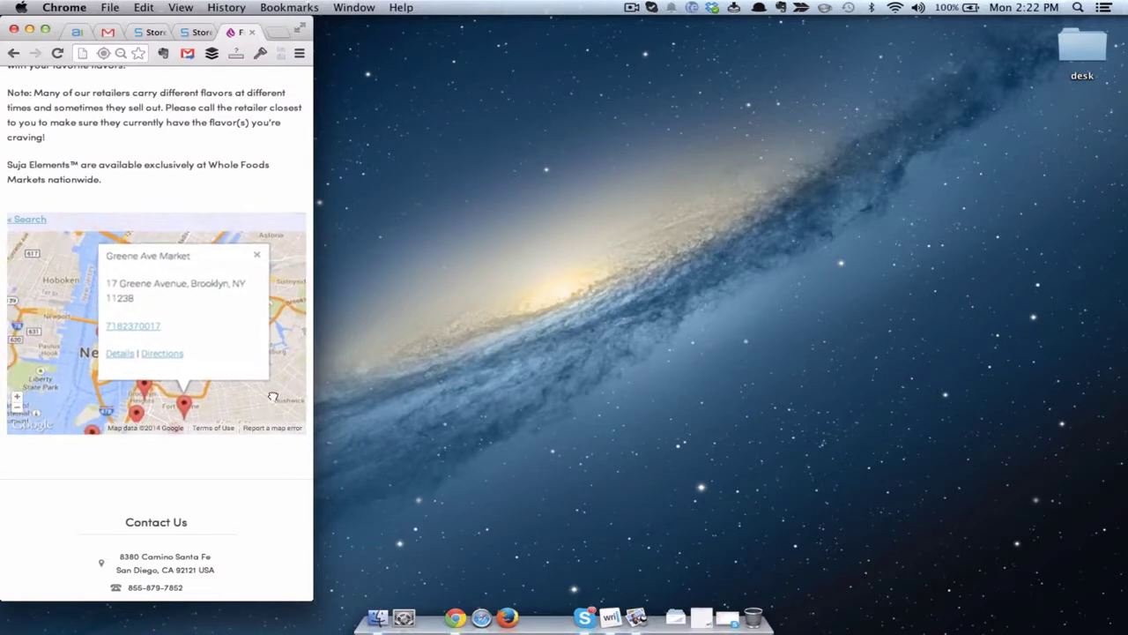
click(27, 219)
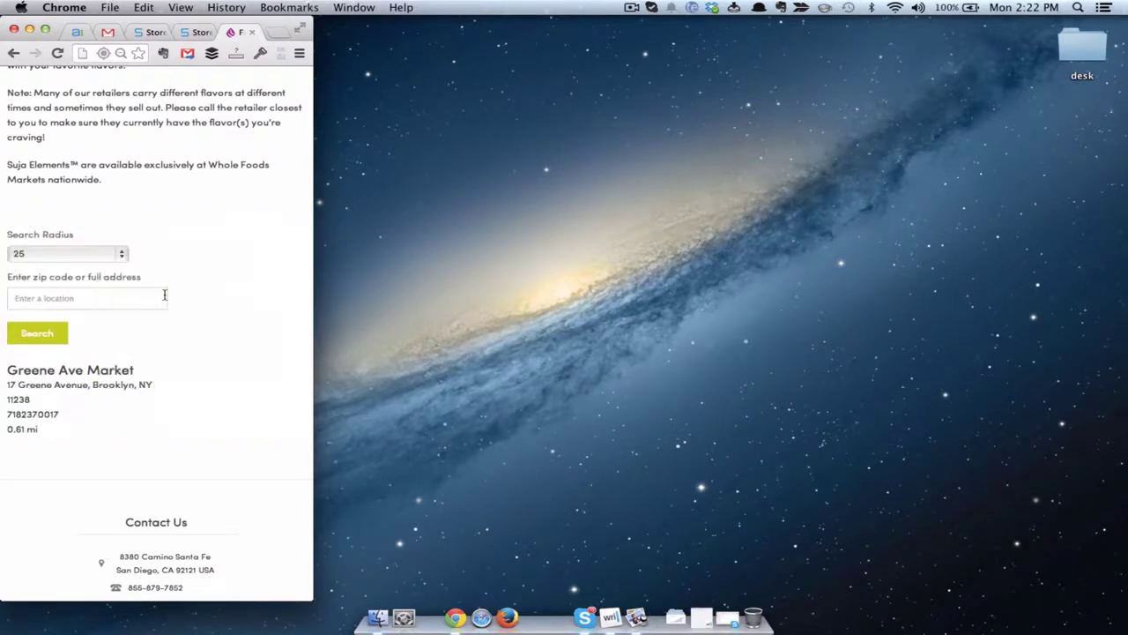
scroll(164, 297, down, 10)
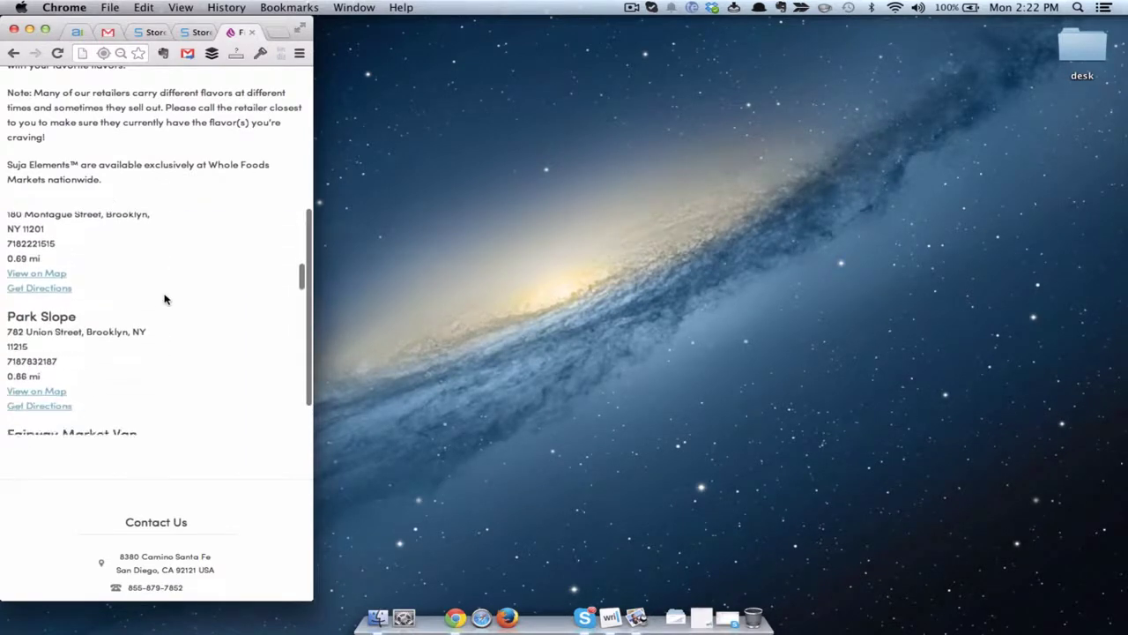
click(49, 277)
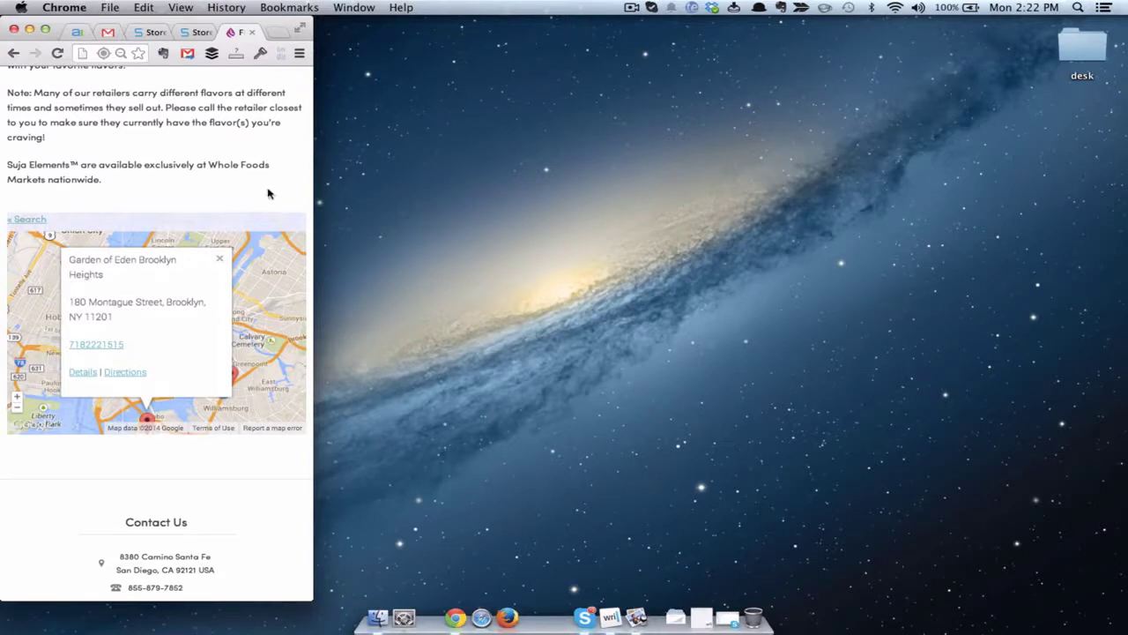
scroll(285, 169, up, 5)
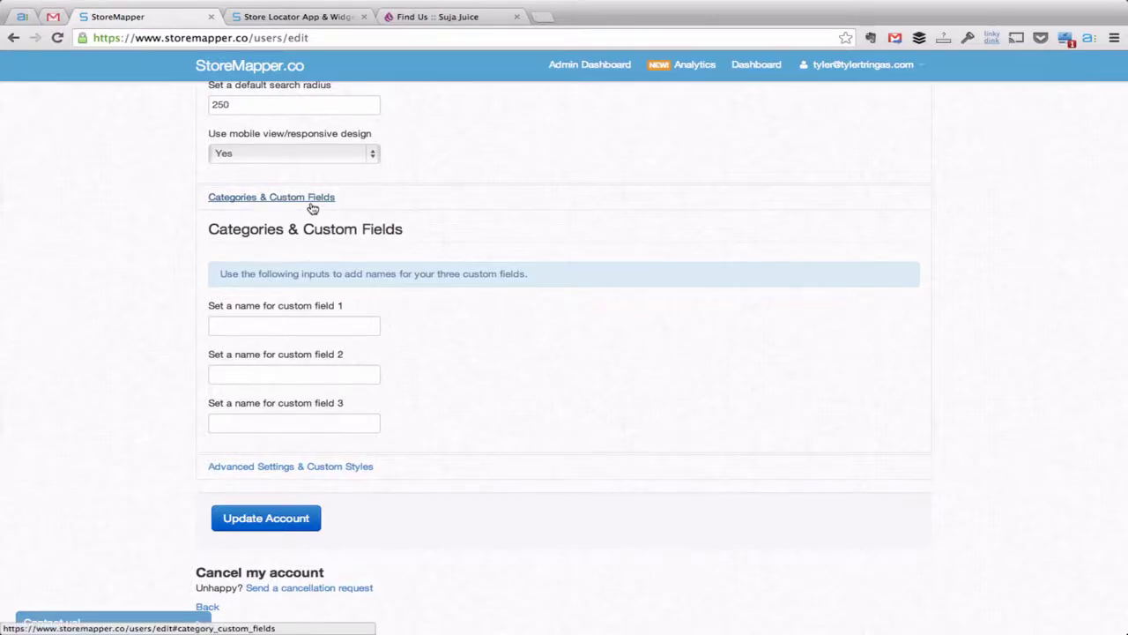
- Collapse the Categories & Custom Fields section and expand Advanced Settings & Custom Styles in the account settings
click(314, 196)
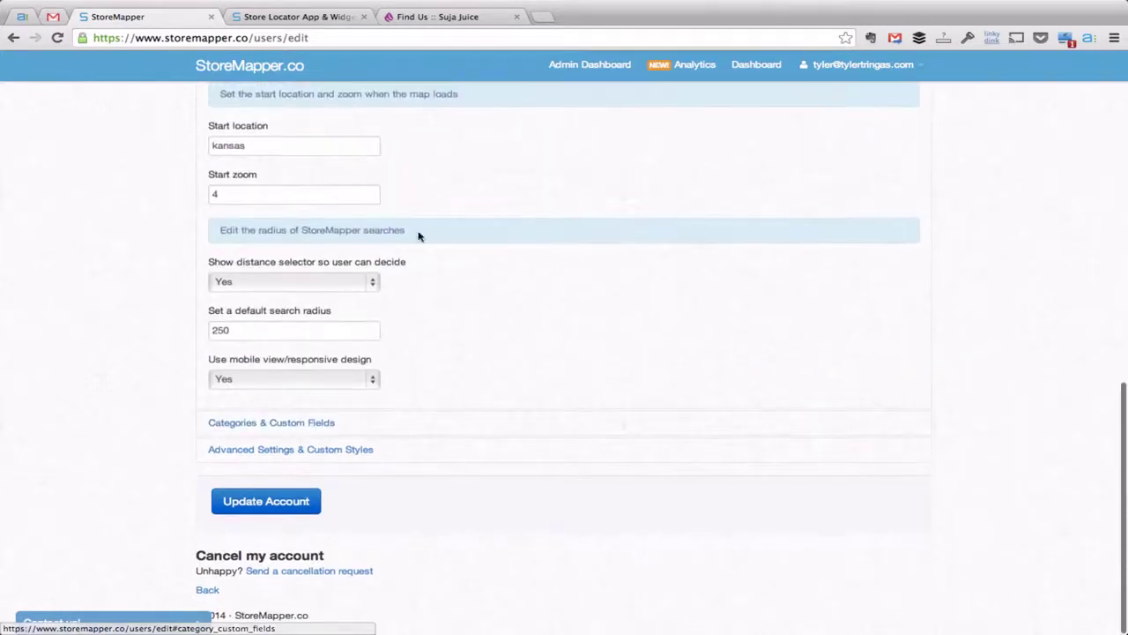
click(330, 451)
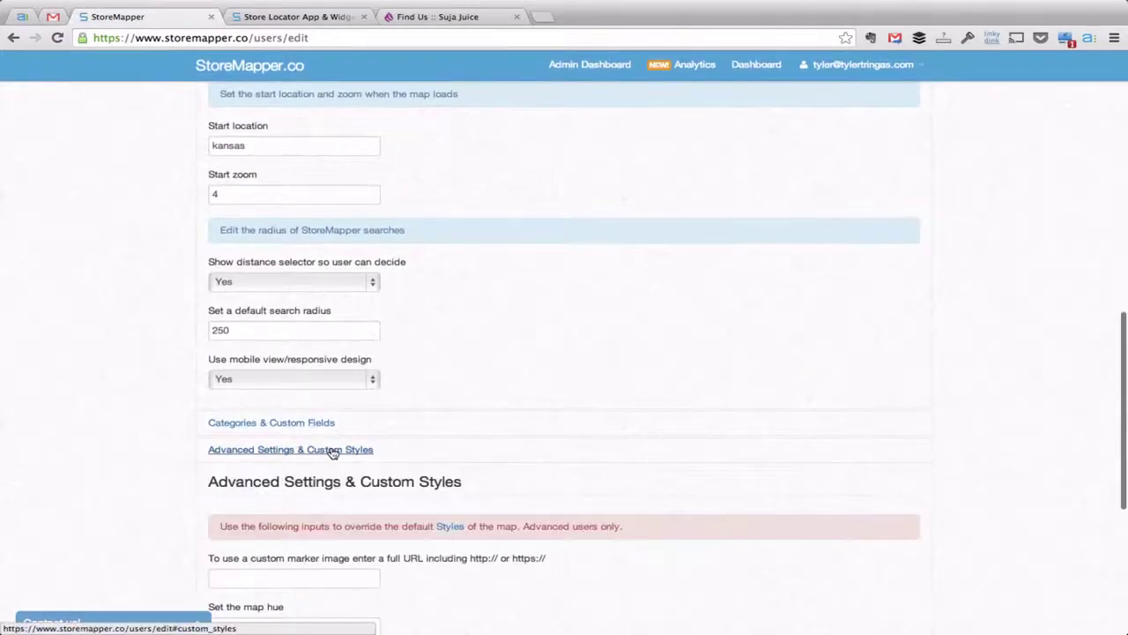
- Examine the custom marker and map hue settings, and compare them with the custom marker and grey map on the UANS salon locator
scroll(656, 387, down, 5)
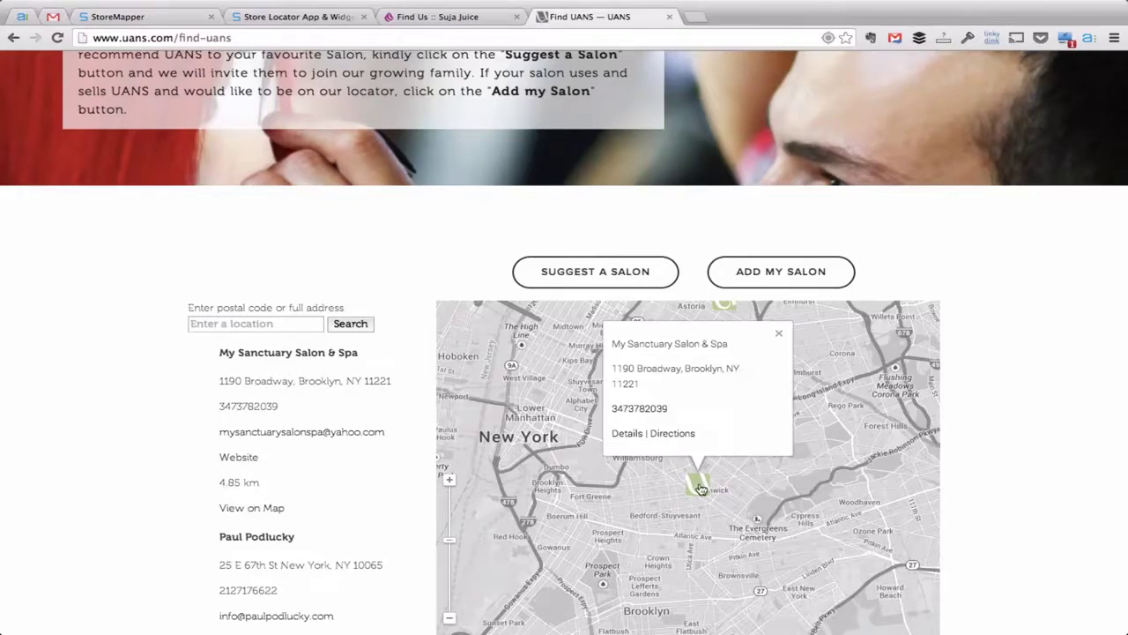
click(701, 488)
drag(744, 496, 768, 457)
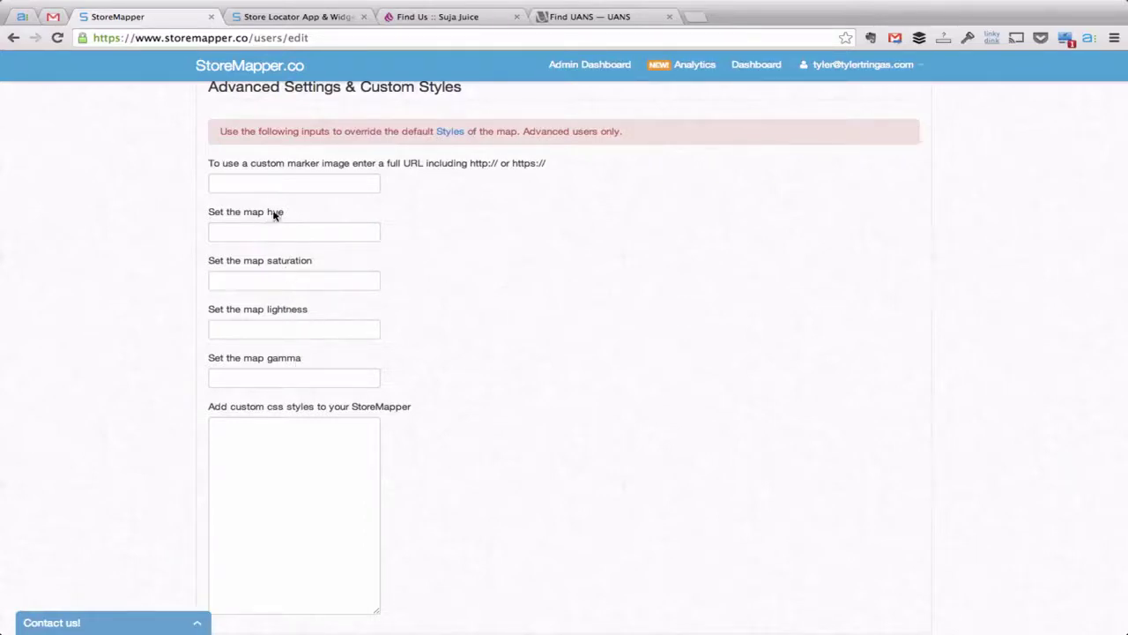
- Open the Google Styled Maps documentation linked from the custom styles notice, and examine its sample map and the Rains store's styled map
click(450, 132)
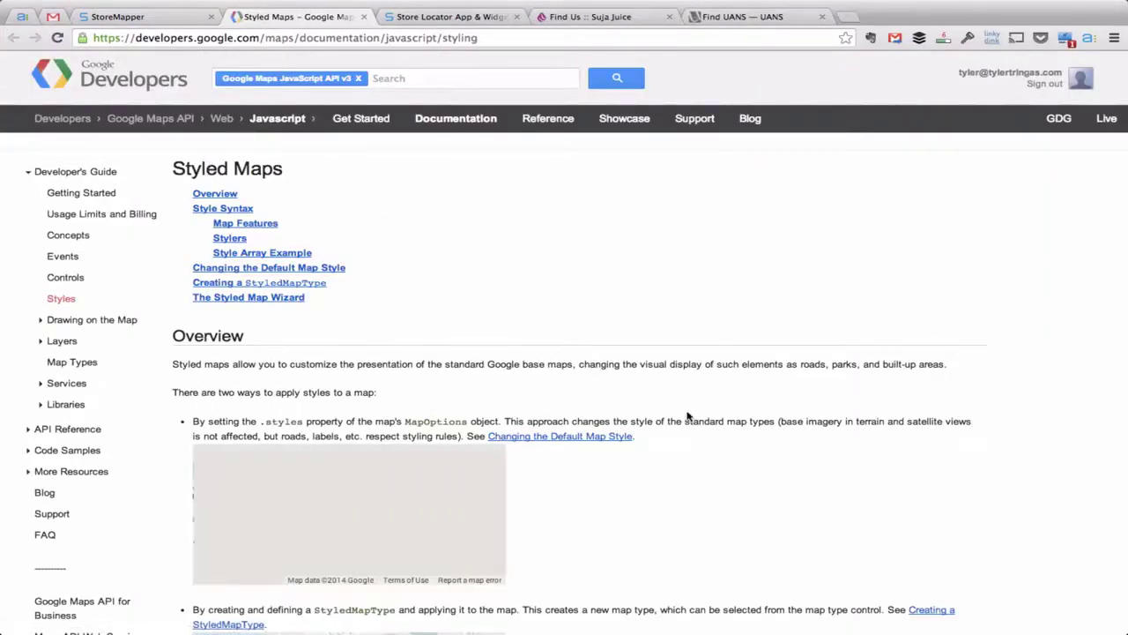
scroll(687, 415, down, 3)
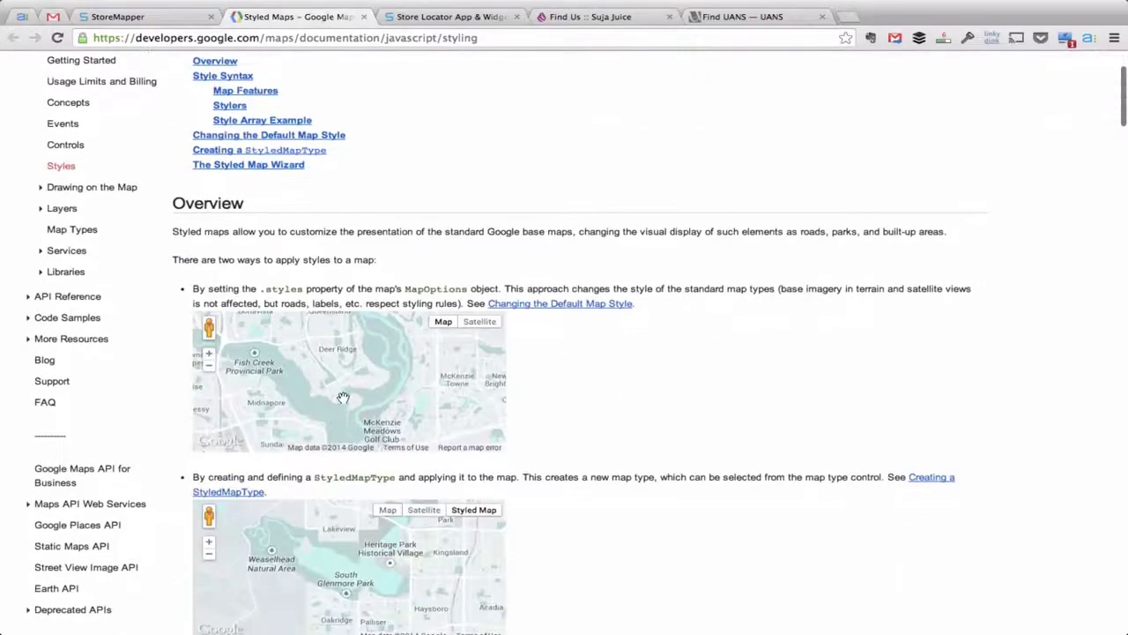
drag(366, 400, 430, 392)
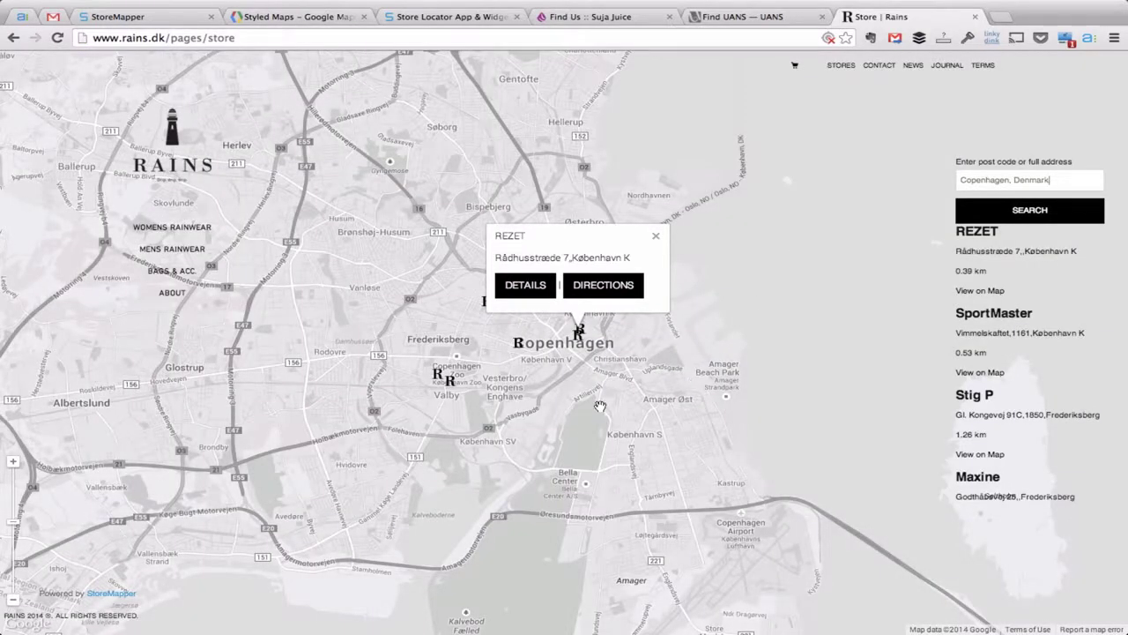
mouse_move(595, 405)
mouse_down()
mouse_move(533, 390)
mouse_move(462, 436)
mouse_move(573, 441)
mouse_move(612, 406)
mouse_up()
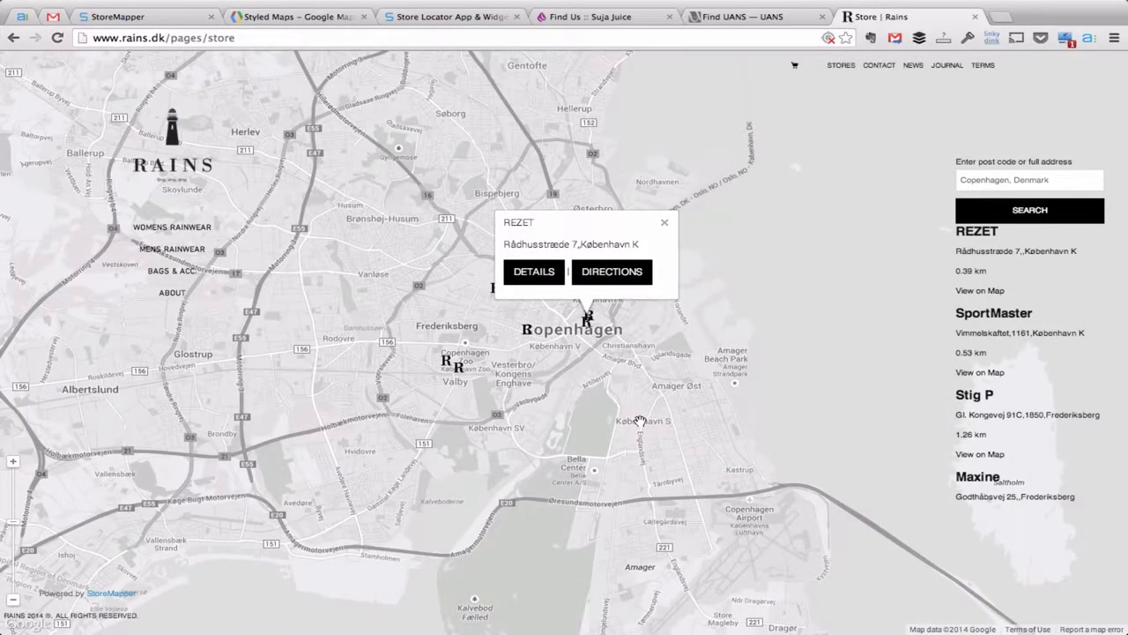
- Back in the StoreMapper account settings, add the custom CSS rule "#storemapper {font-family: Arial}"
click(141, 19)
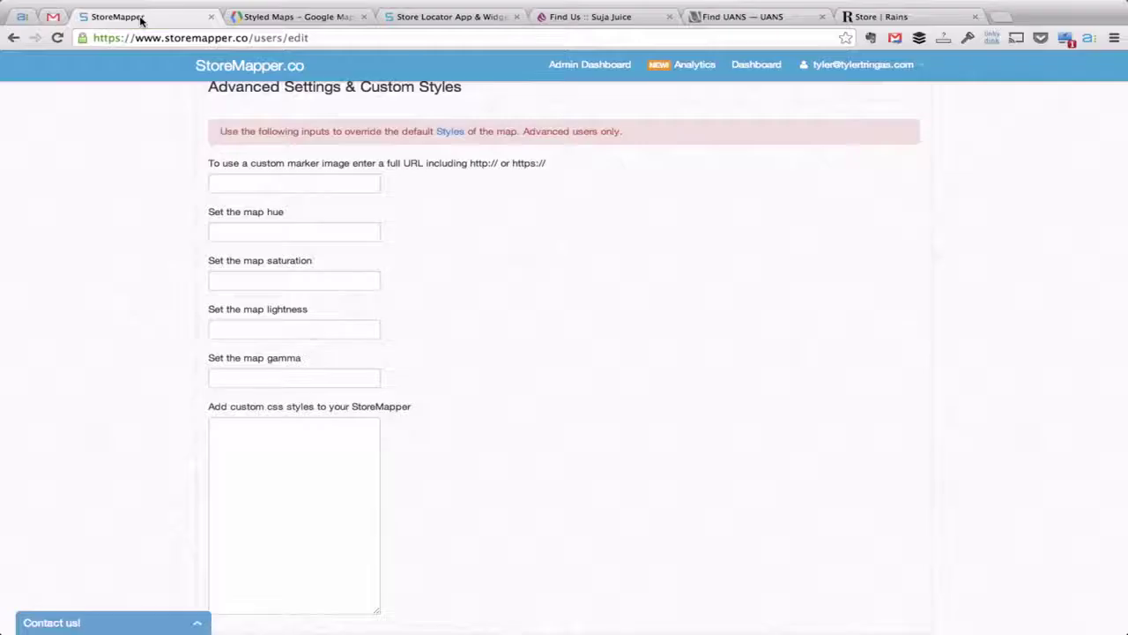
scroll(604, 367, down, 4)
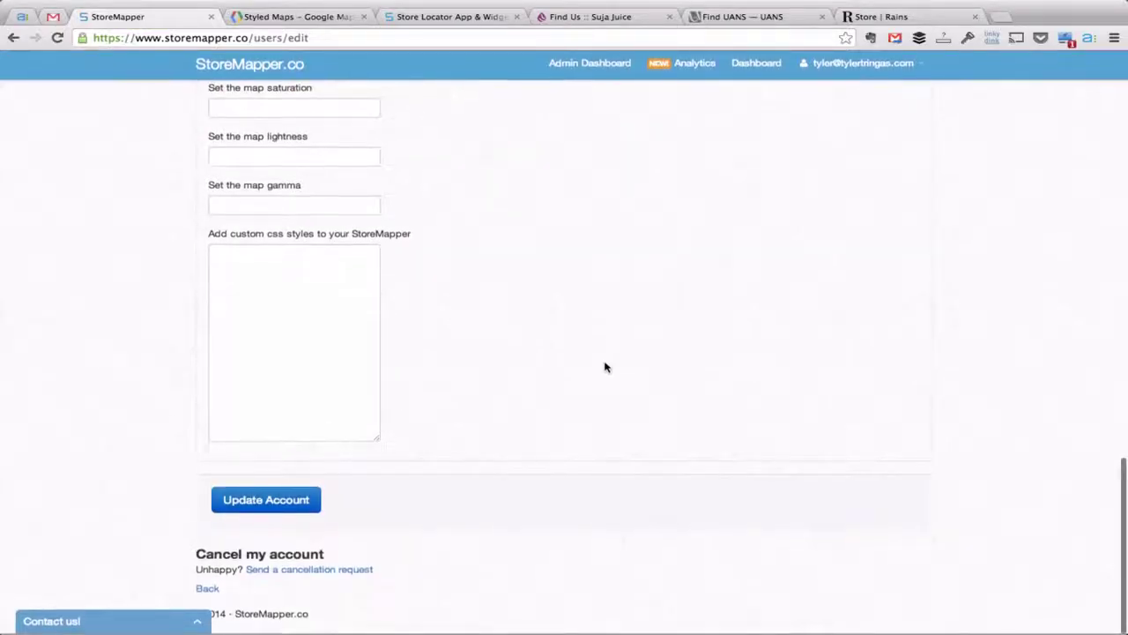
click(298, 308)
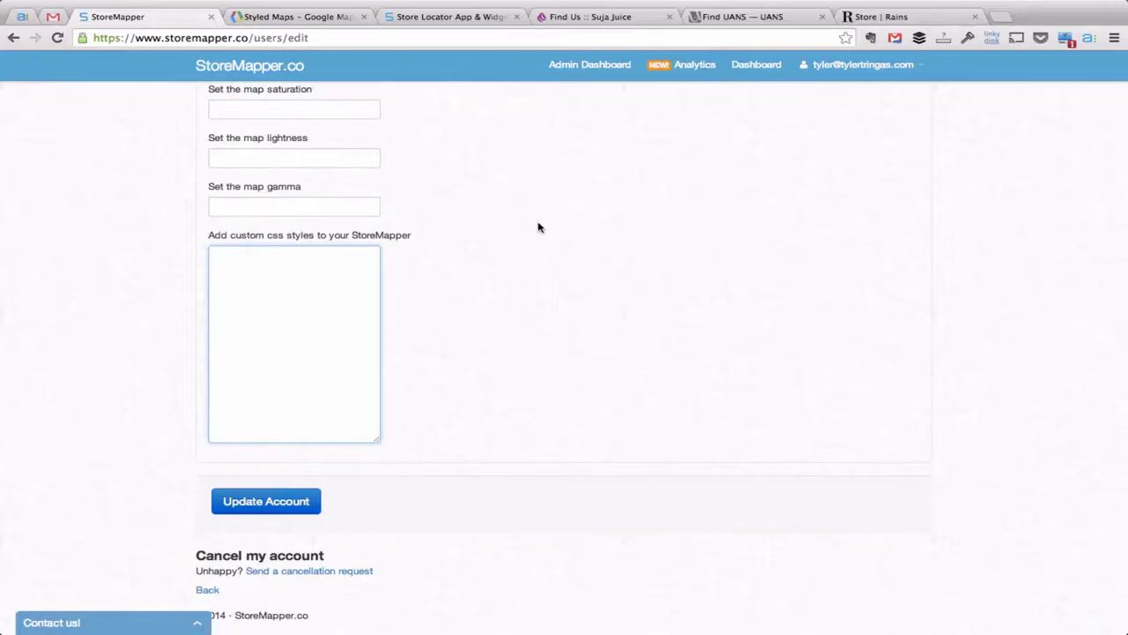
text(#storemapper {font-family)
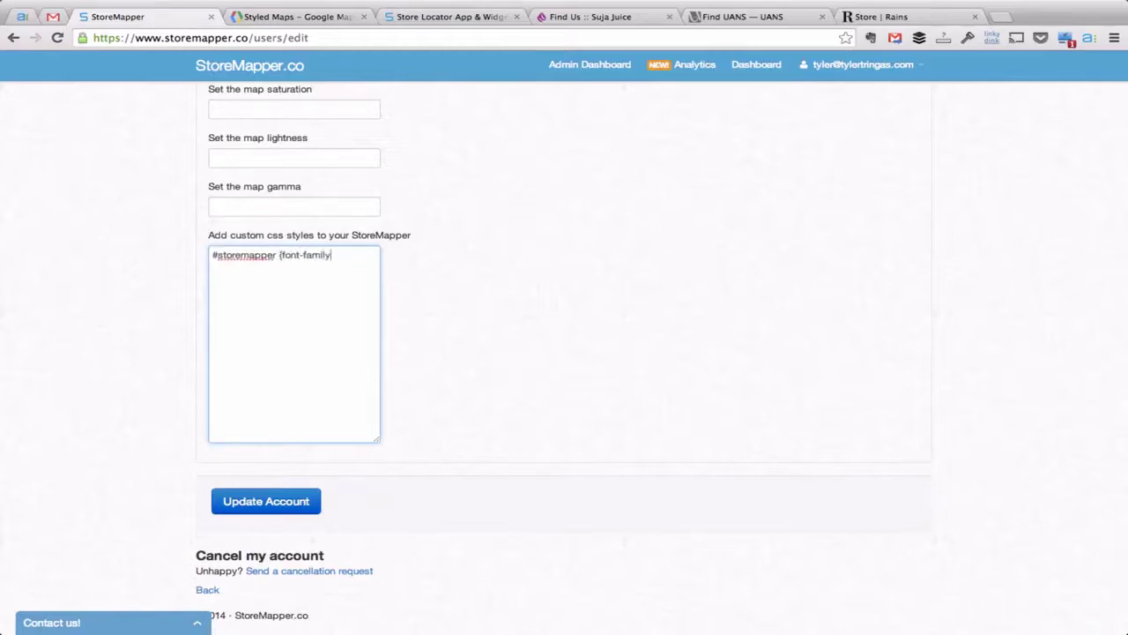
text(: Arial)
triple_click(342, 249)
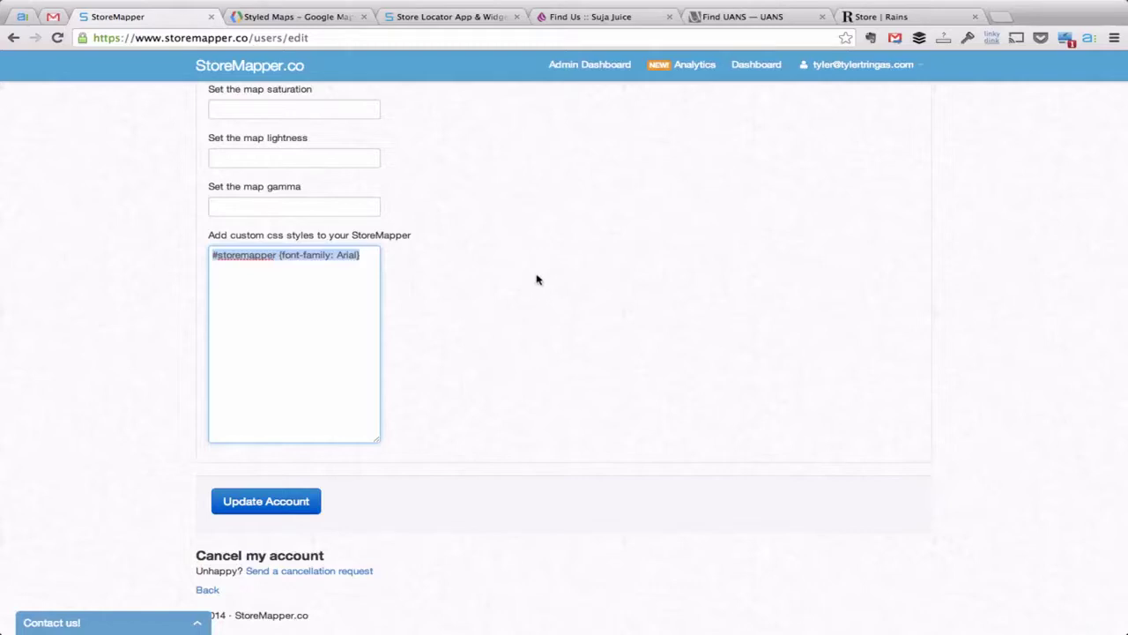
click(374, 259)
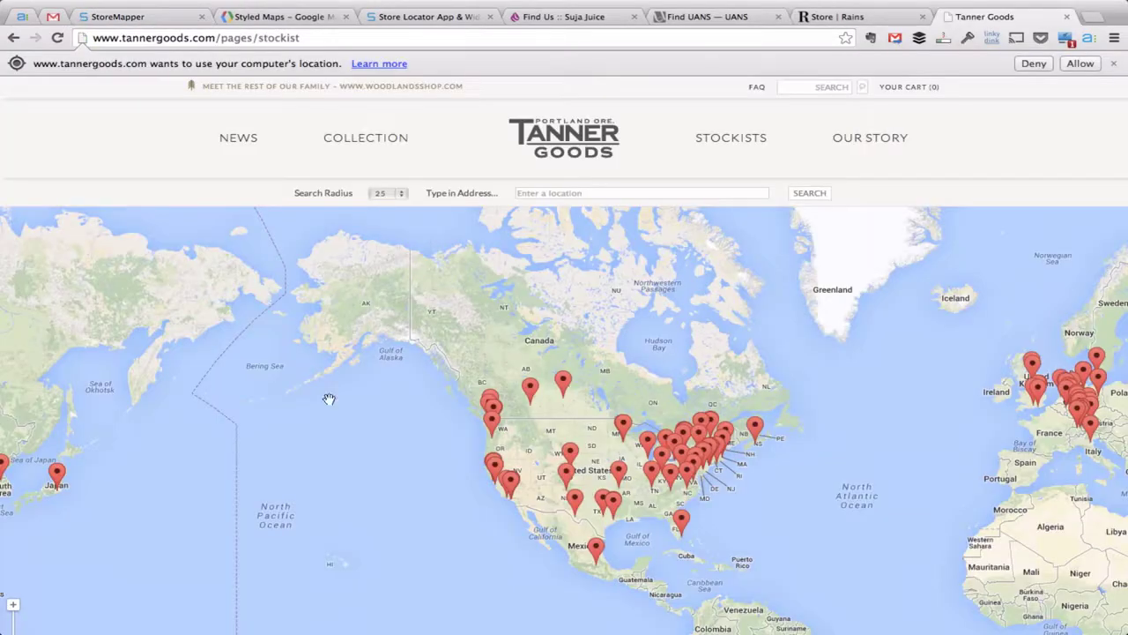
- Examine the Tanner Goods stockist map, showing the Mend Provision store's details, and return to the StoreMapper account settings
drag(833, 498, 681, 446)
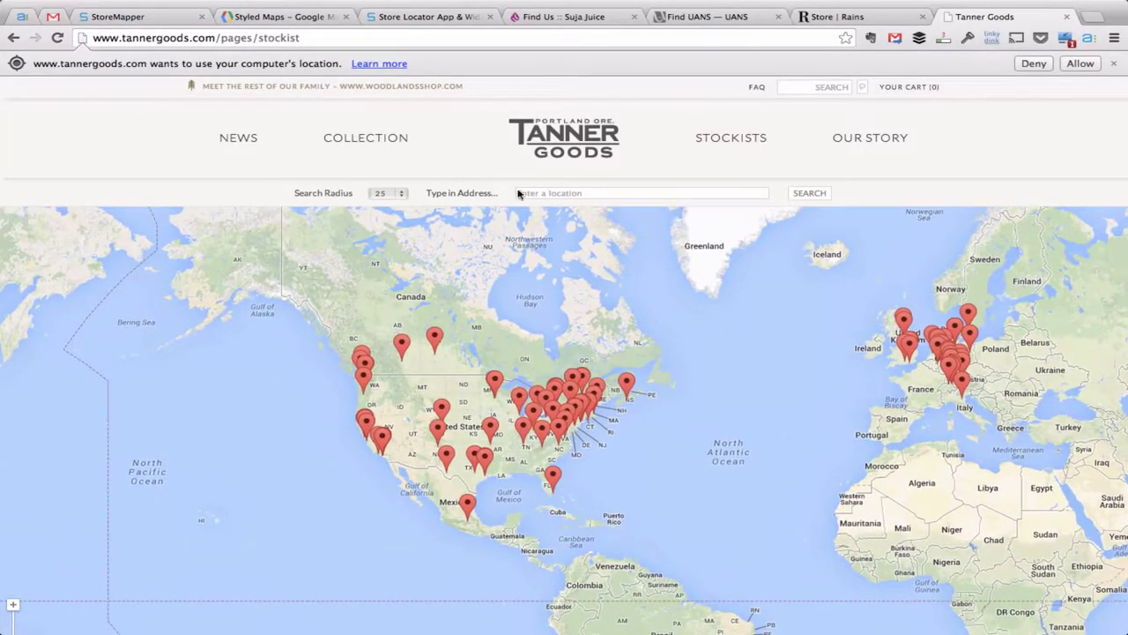
drag(726, 392, 785, 365)
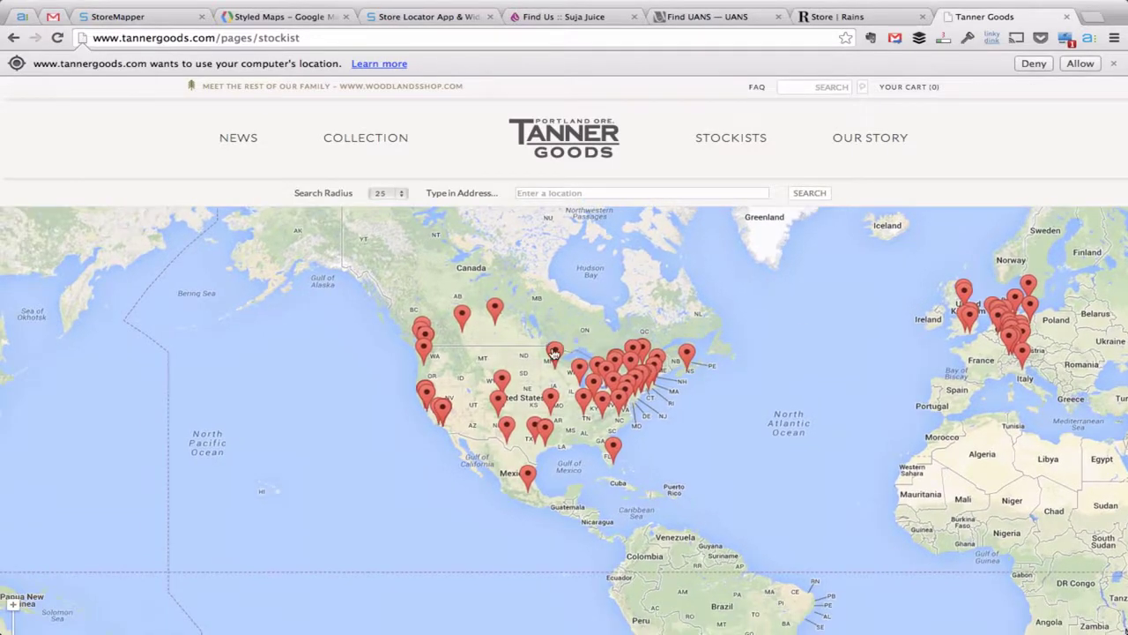
click(554, 353)
mouse_move(744, 484)
mouse_down()
mouse_move(542, 464)
mouse_move(625, 540)
mouse_move(688, 439)
mouse_move(726, 490)
mouse_move(721, 477)
mouse_up()
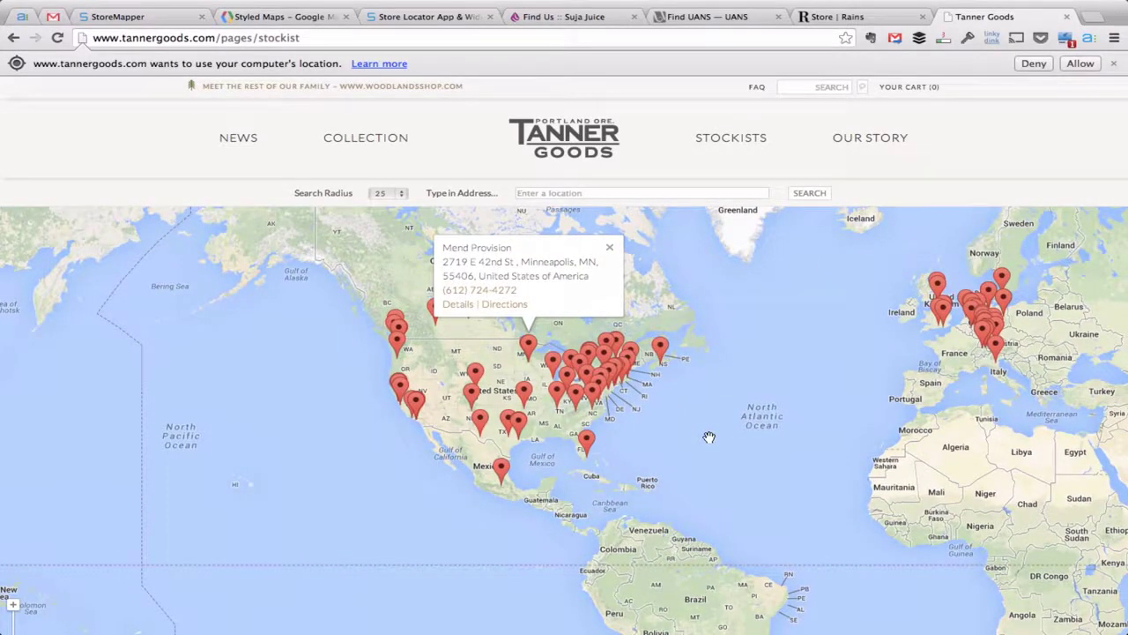
key(super+3)
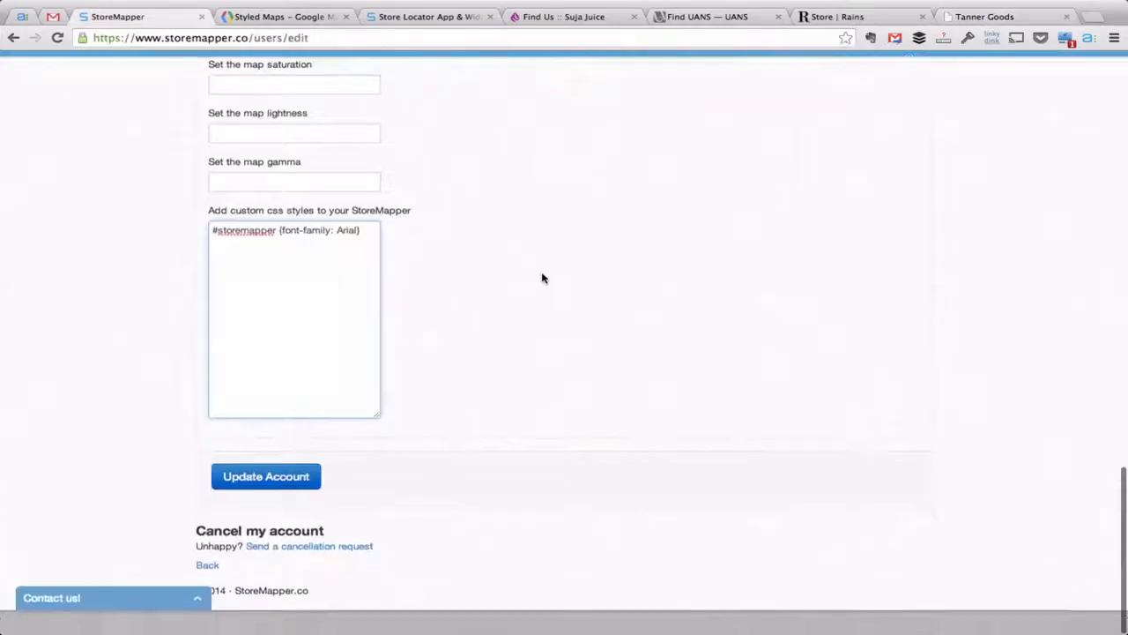